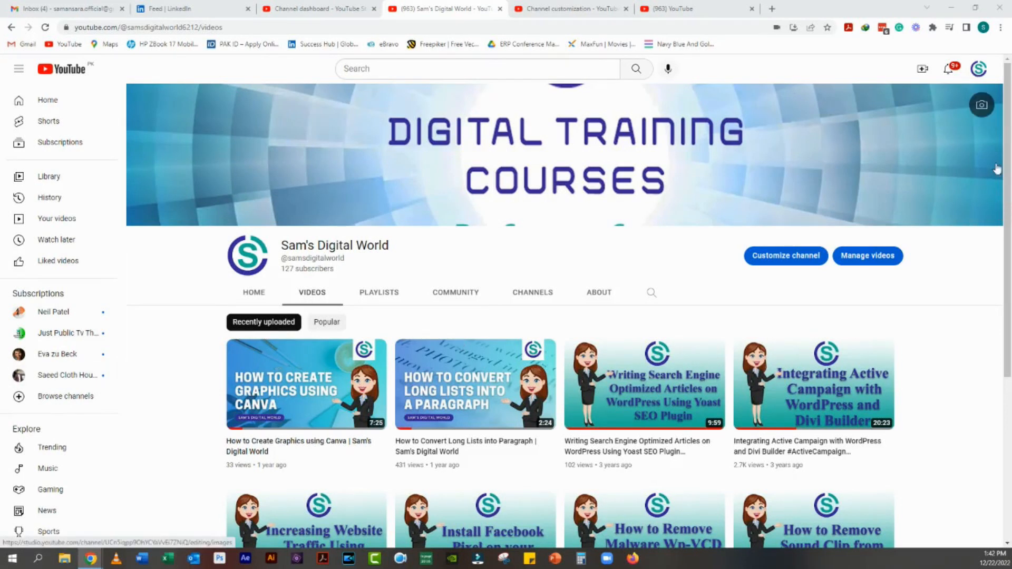
# Open the channel's status and features page from the YouTube account settings
pyautogui.click(978, 69)
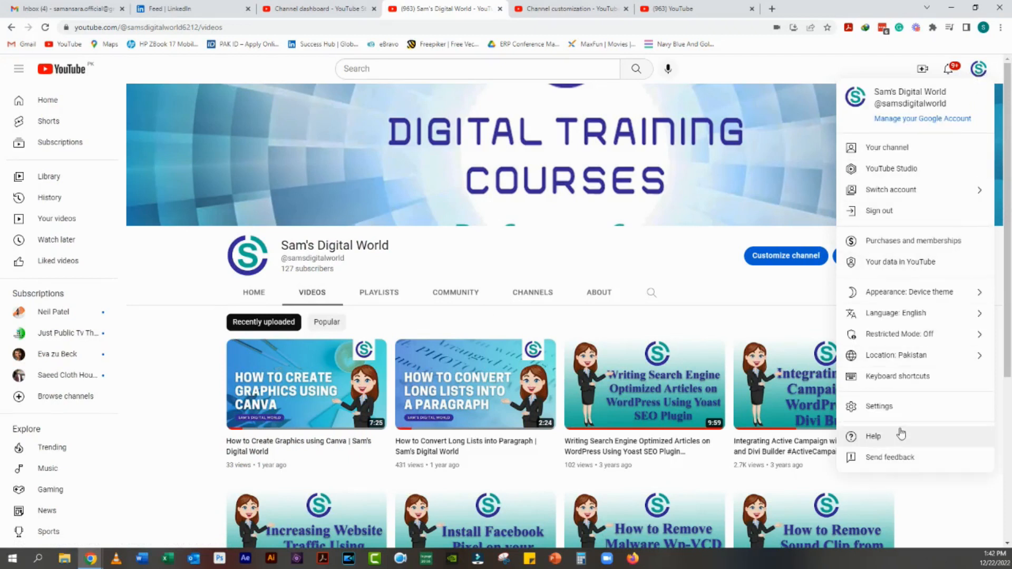
pyautogui.click(879, 406)
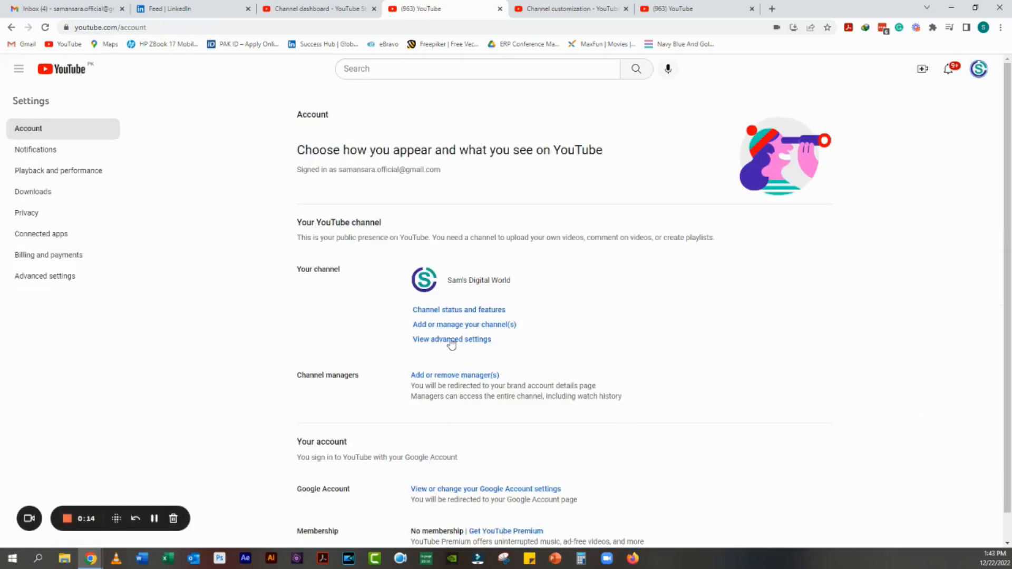
pyautogui.click(458, 313)
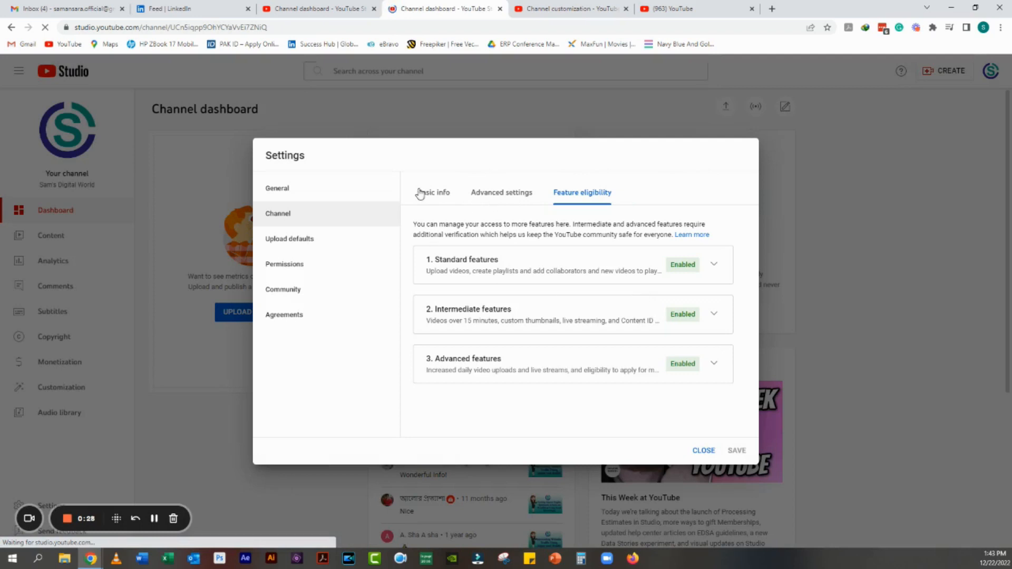
# Open the Google Ads account linking form in the channel's advanced settings
pyautogui.click(476, 195)
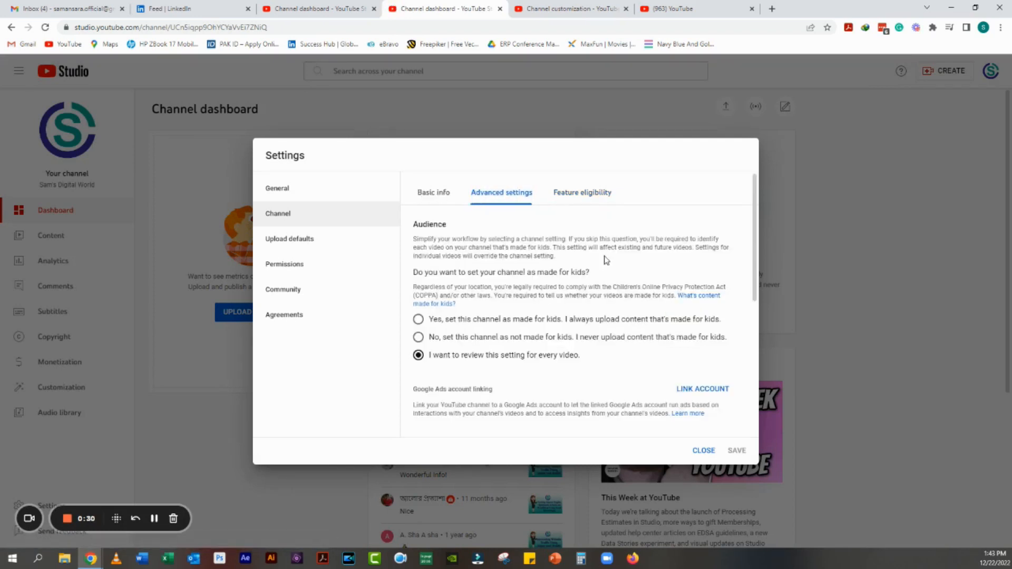
pyautogui.moveTo(755, 230); pyautogui.dragTo(763, 268)
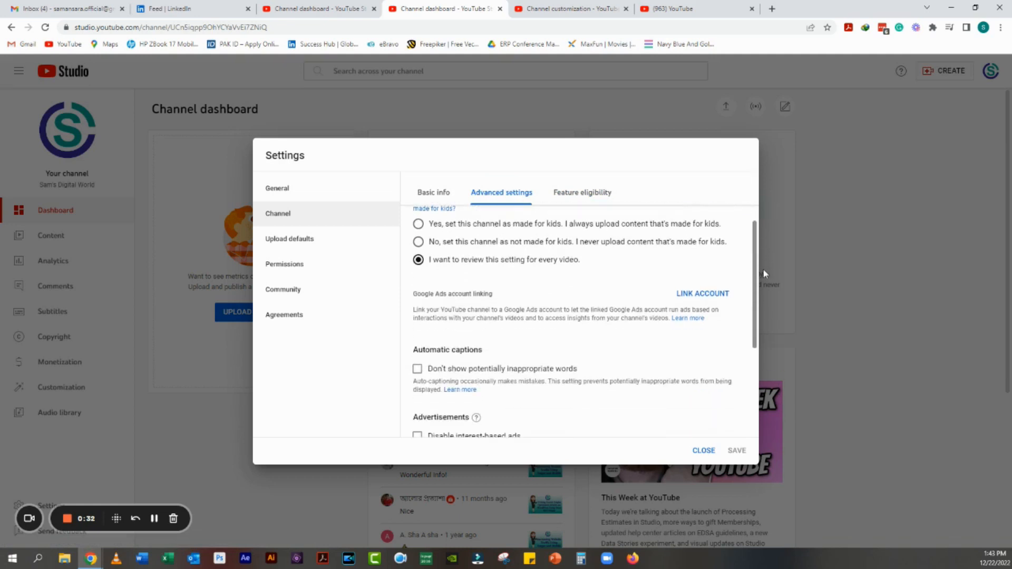
pyautogui.click(706, 295)
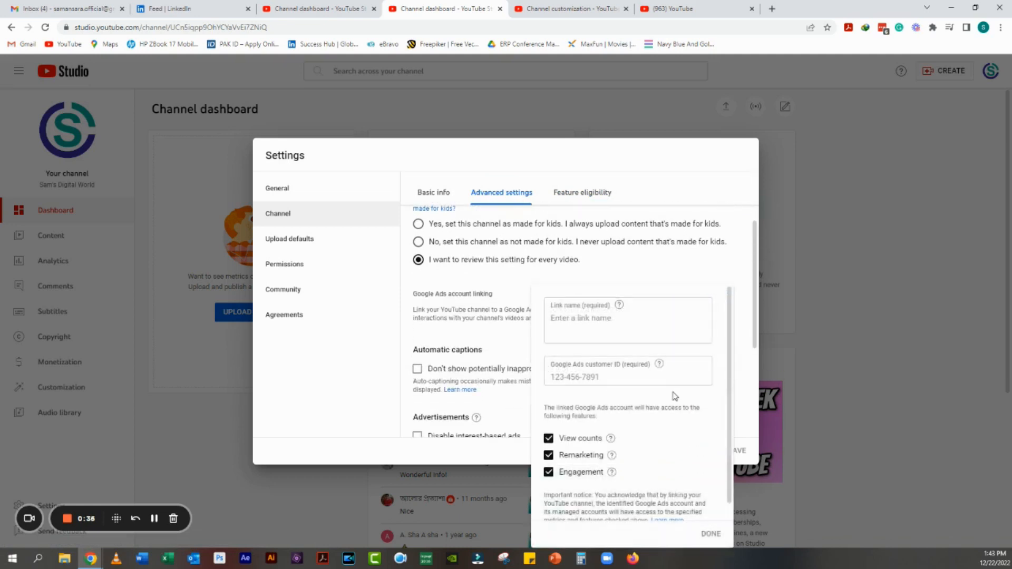
# Search the web for "google ads" in a new browser tab and open the Google Ads site
pyautogui.click(772, 9)
pyautogui.click(691, 26)
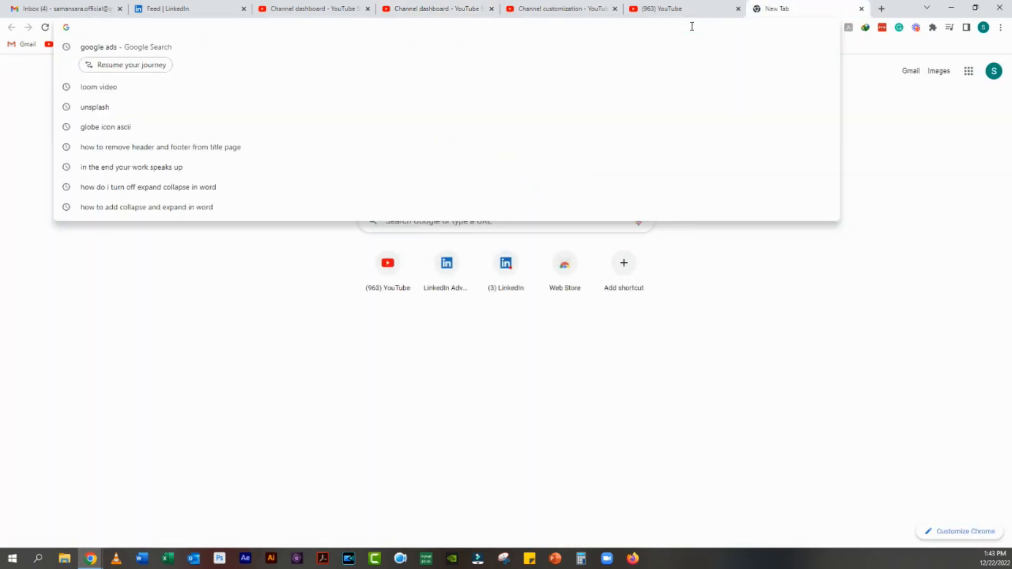
pyautogui.write('google ads')
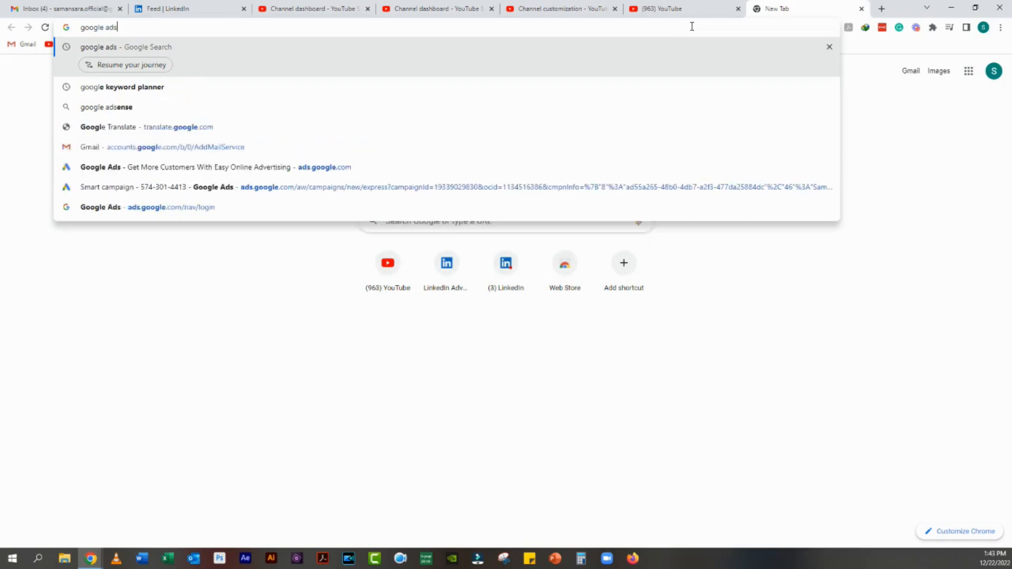
pyautogui.press('Return')
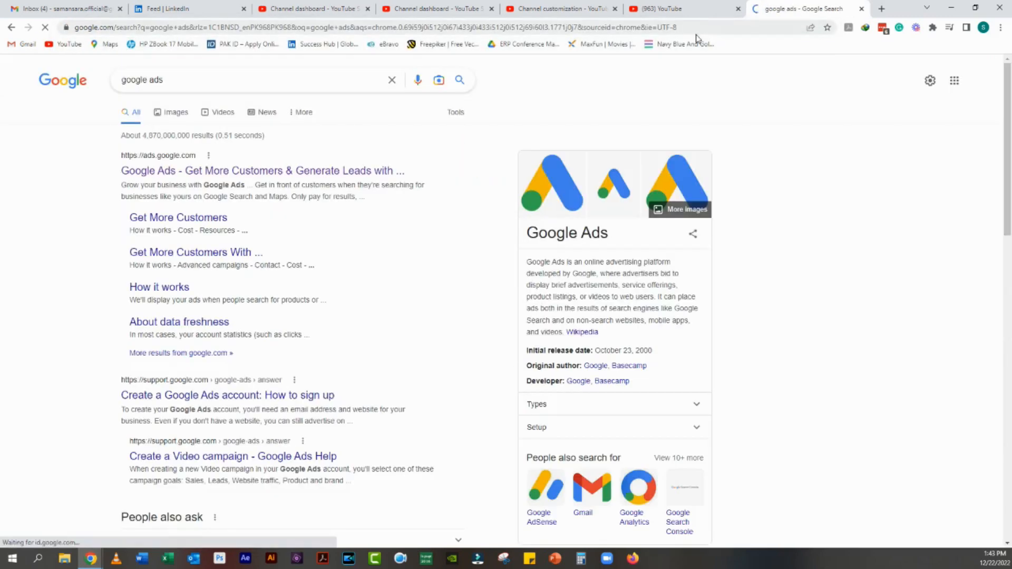
pyautogui.click(252, 175)
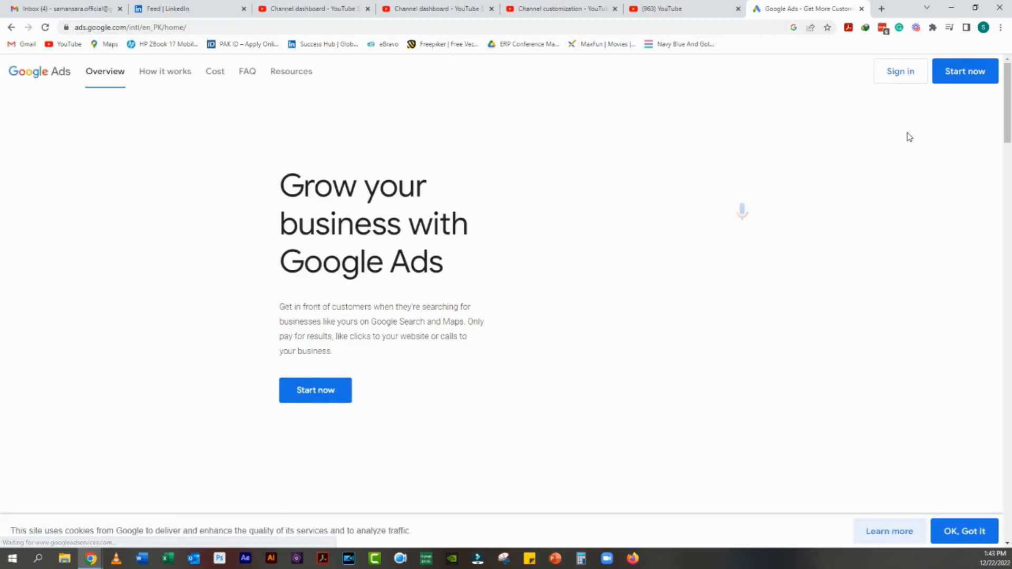
# Sign in to Google Ads and resume the unfinished setup of a new Google Ads account
pyautogui.click(897, 72)
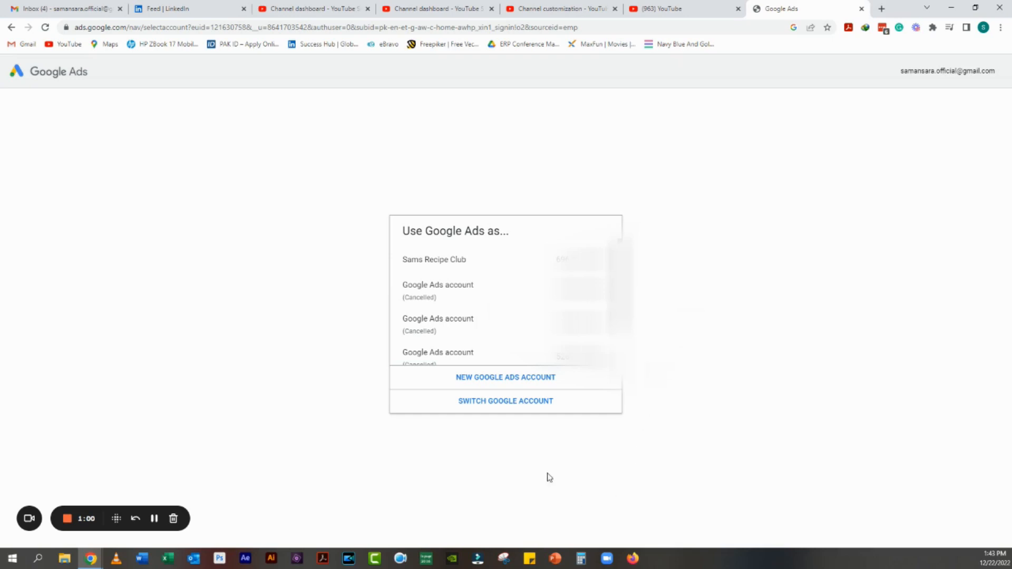
pyautogui.click(509, 377)
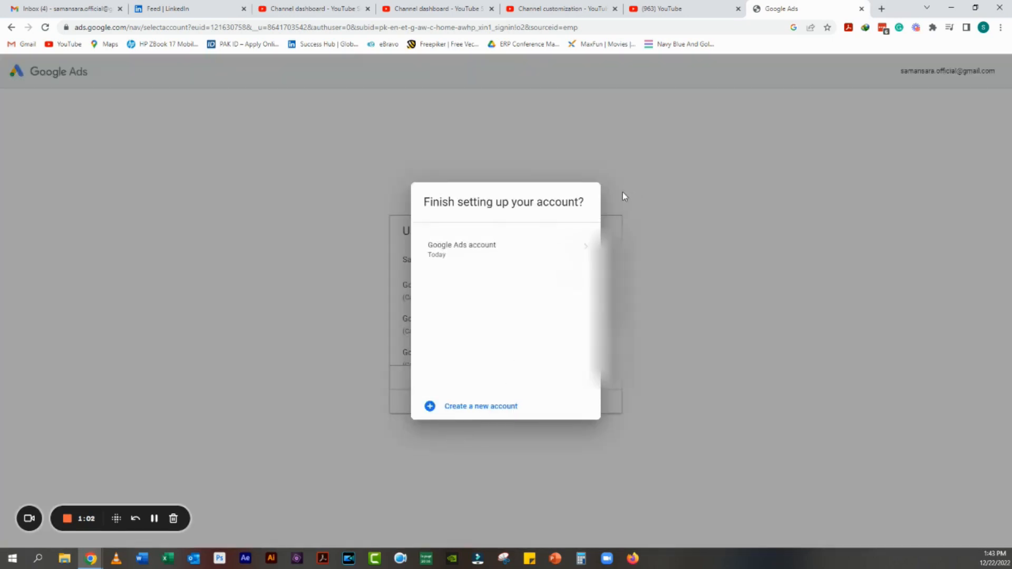
pyautogui.click(578, 252)
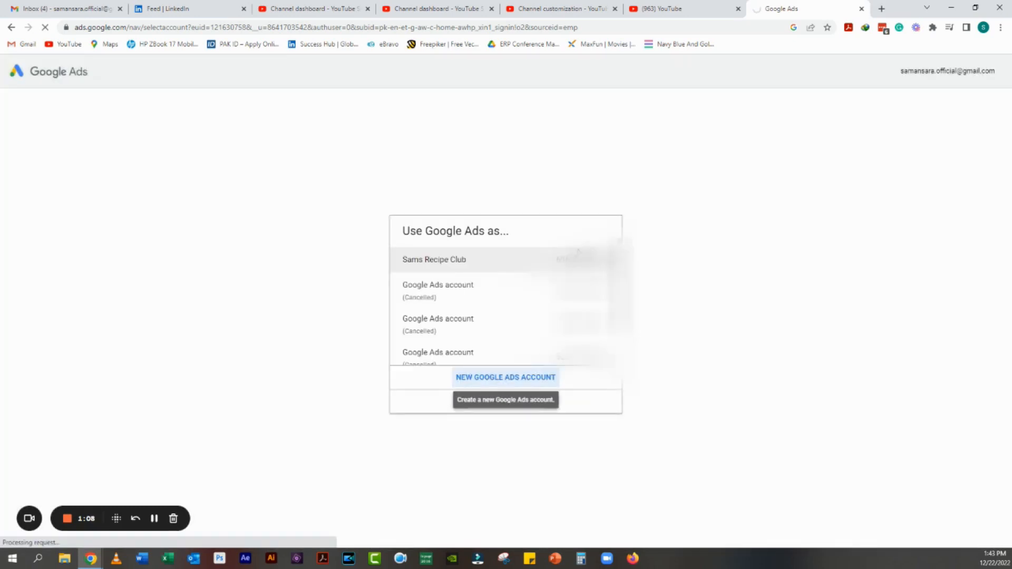
pyautogui.click(517, 379)
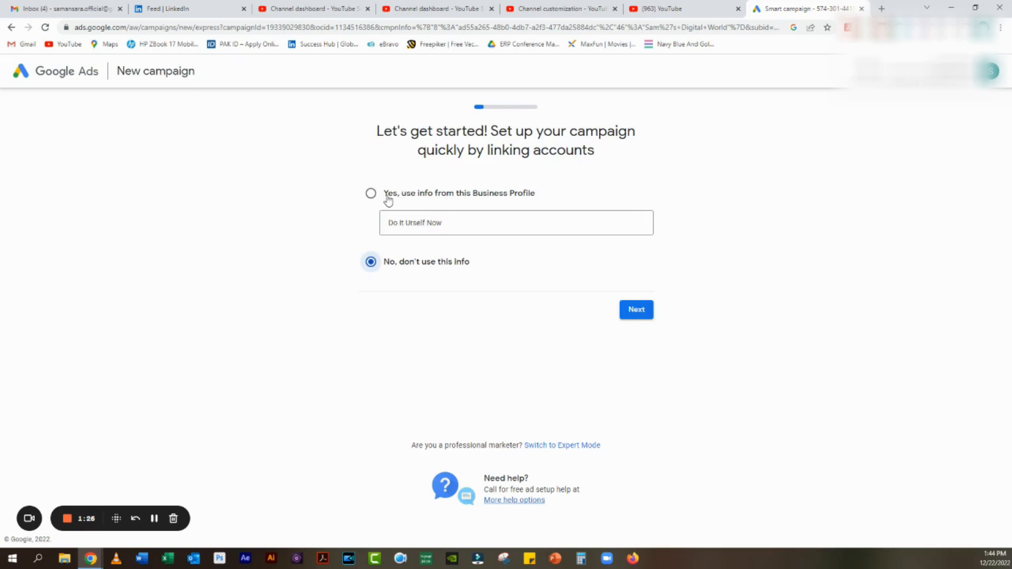
# Continue the new campaign without the Business Profile info and accept Sam's Digital World as the business name
pyautogui.click(638, 314)
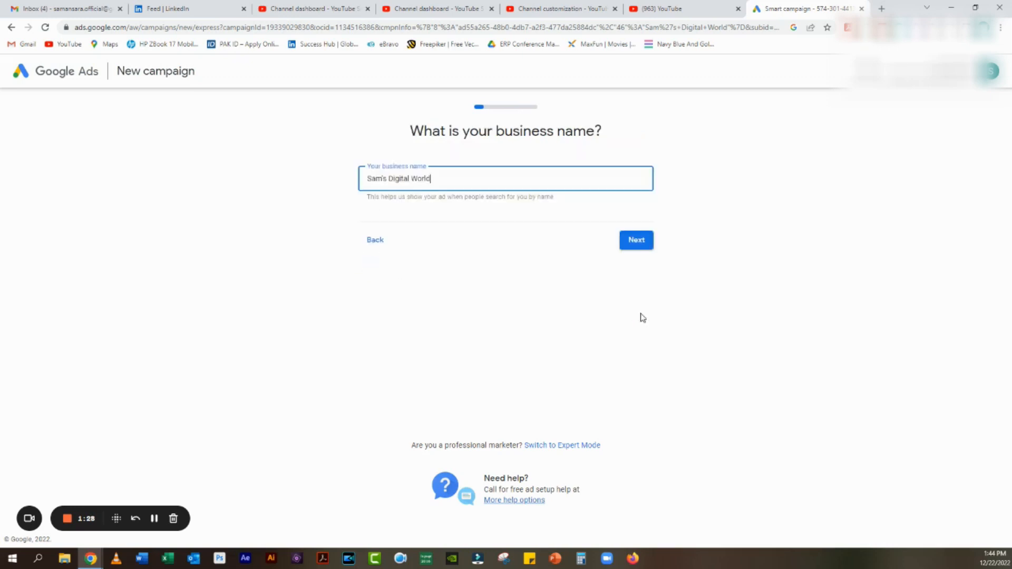
pyautogui.click(646, 243)
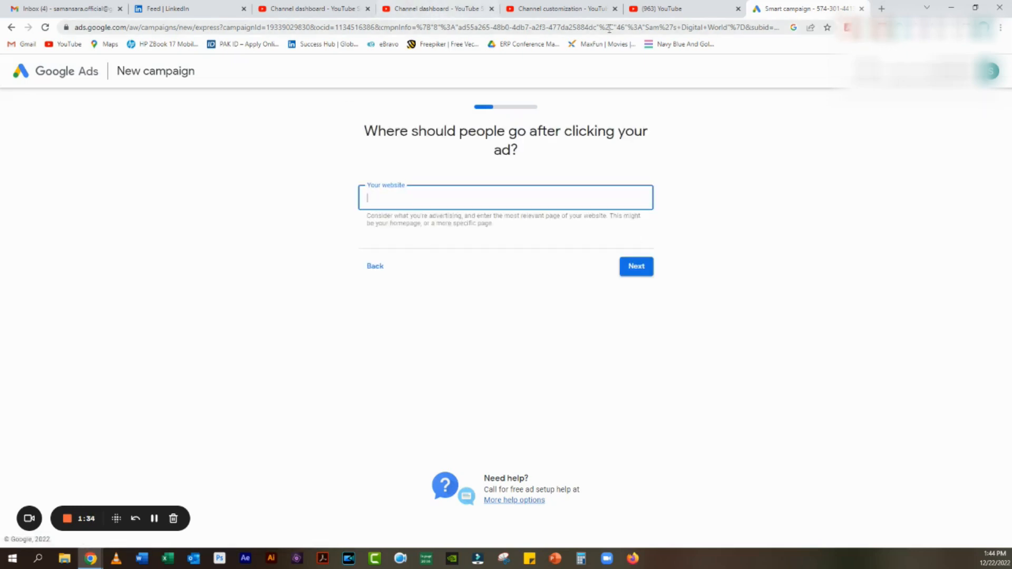
# Copy the channel URL from the basic info of the YouTube Studio channel customization page
pyautogui.click(529, 5)
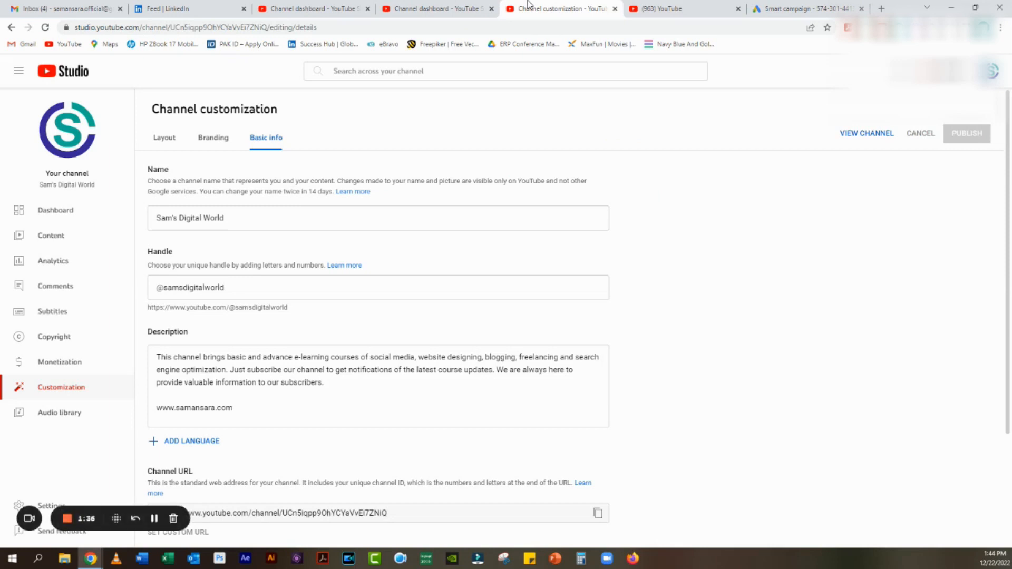
pyautogui.moveTo(1009, 160); pyautogui.dragTo(1009, 256)
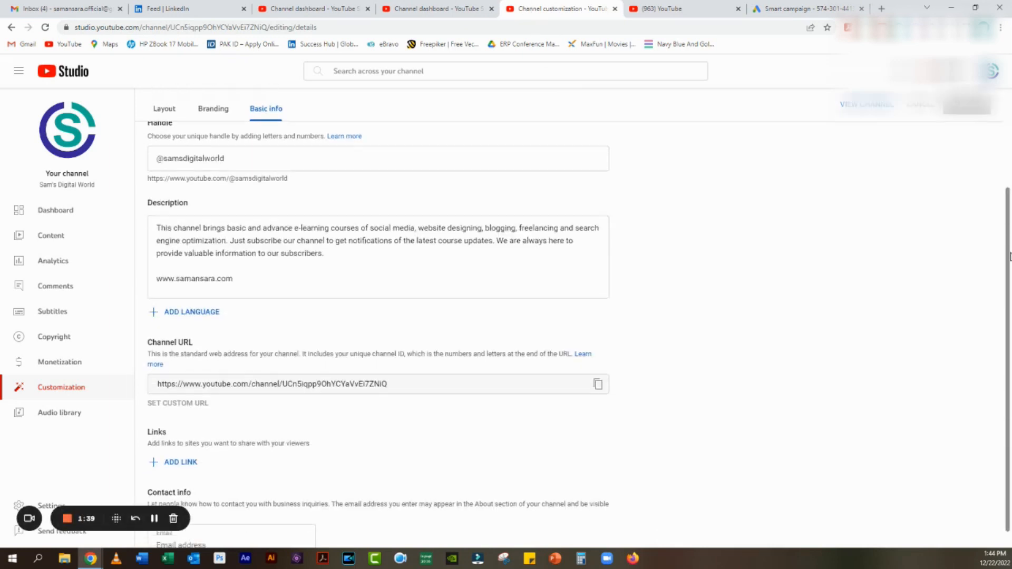
pyautogui.click(599, 390)
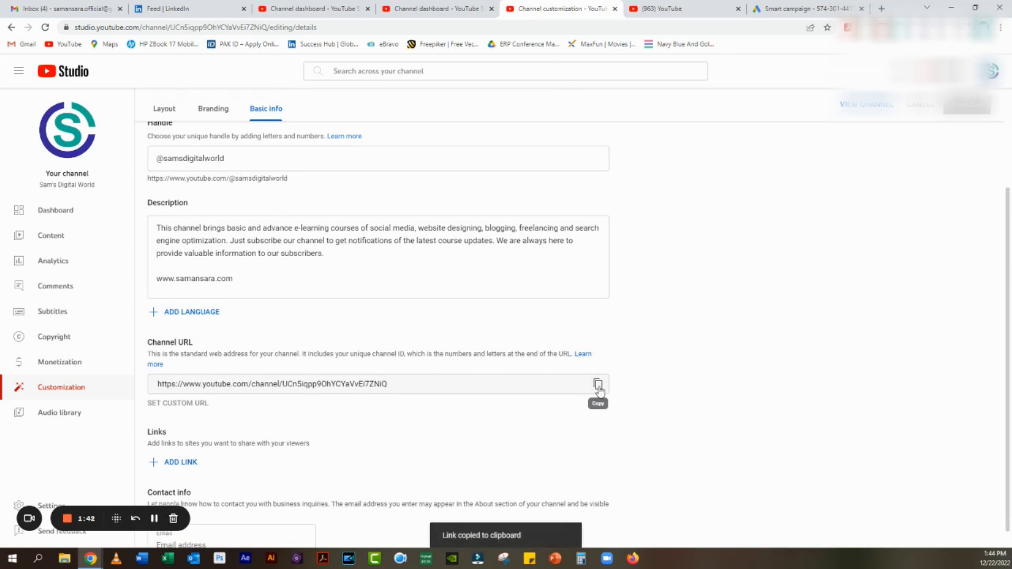
# Paste the copied channel URL as the campaign's website in Google Ads and continue
pyautogui.click(672, 9)
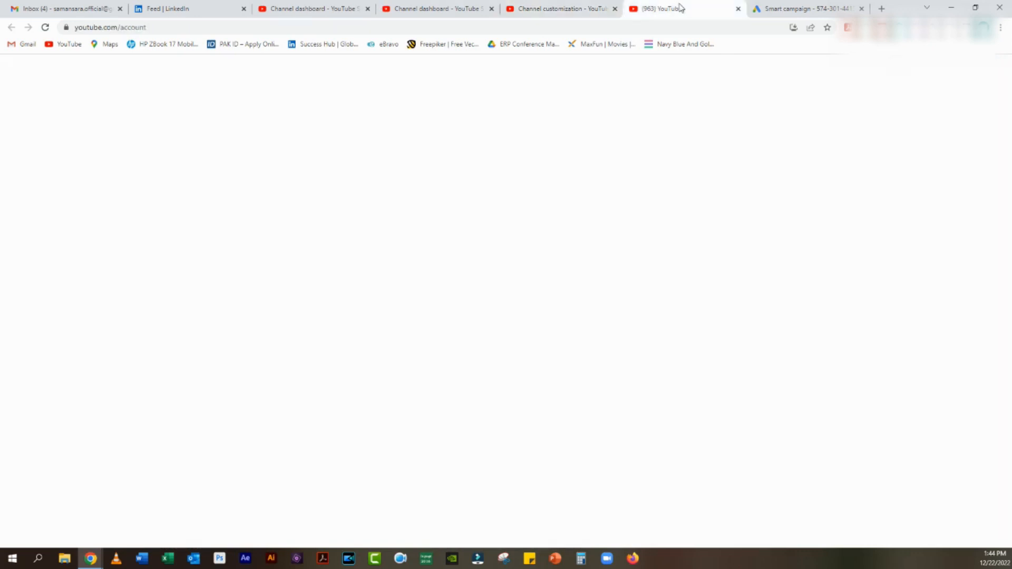
pyautogui.click(804, 8)
pyautogui.rightClick(419, 203)
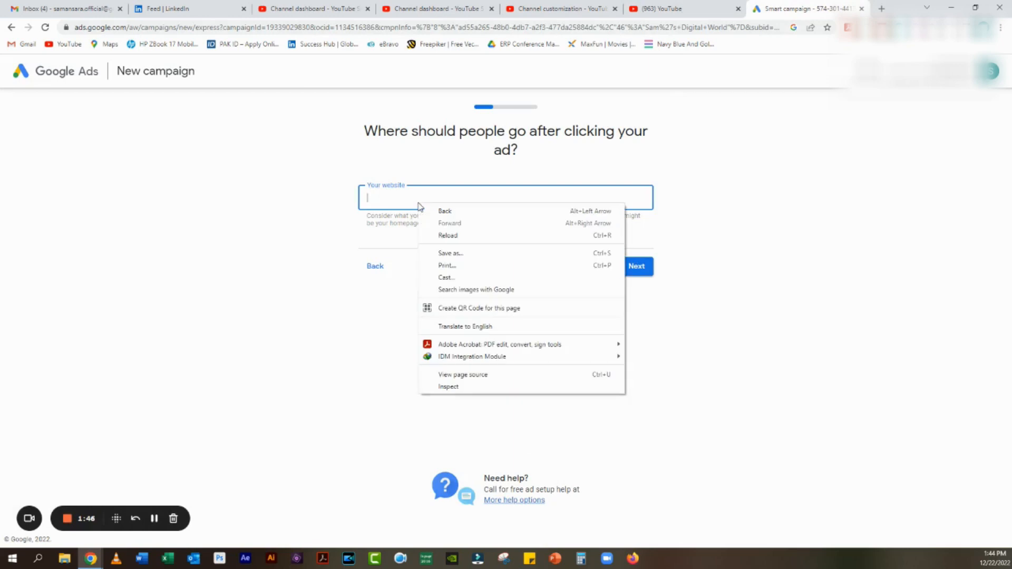
pyautogui.rightClick(391, 199)
pyautogui.click(416, 276)
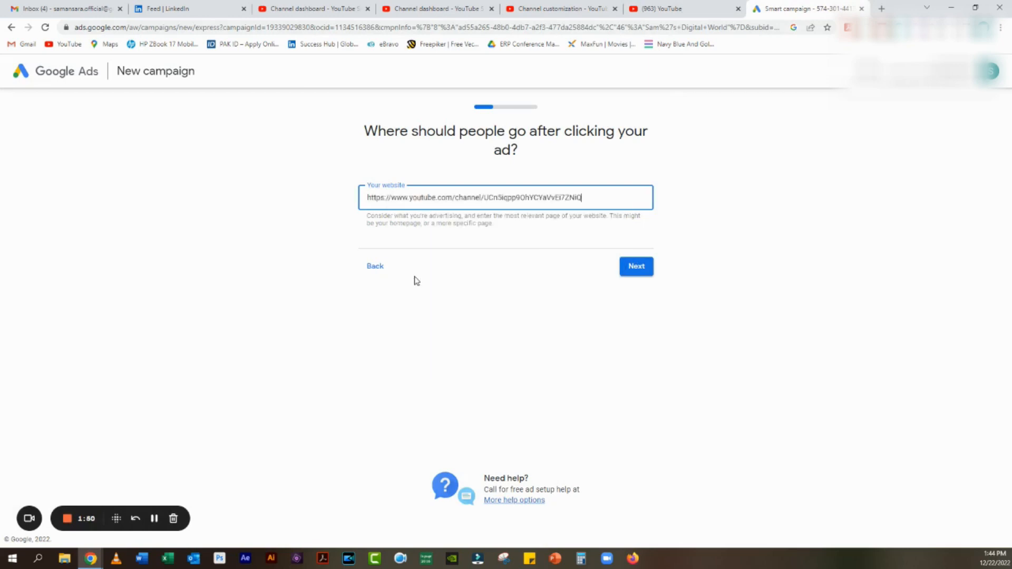
pyautogui.click(637, 267)
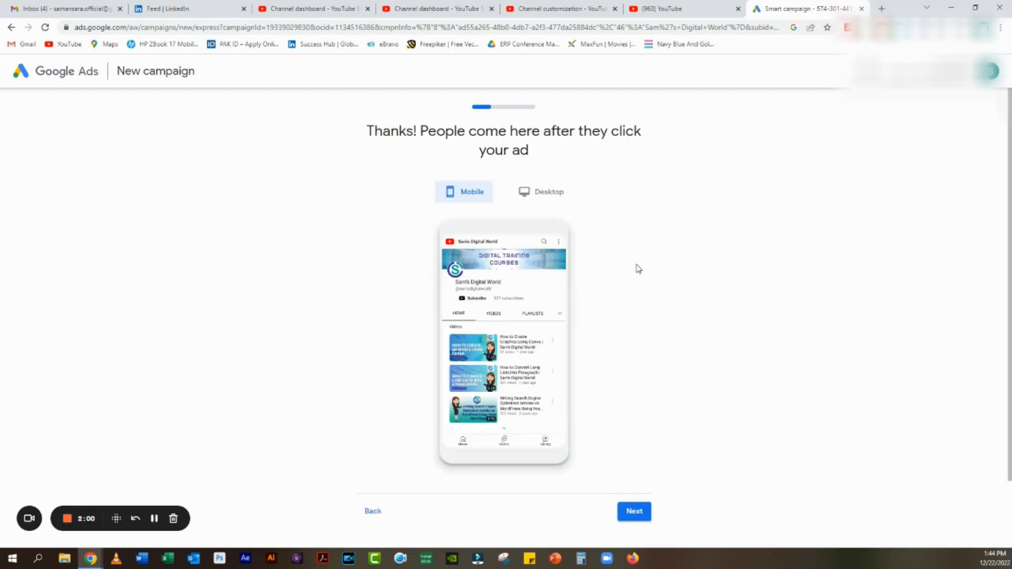
# Preview the ad's landing page in desktop and mobile views and accept it
pyautogui.click(548, 195)
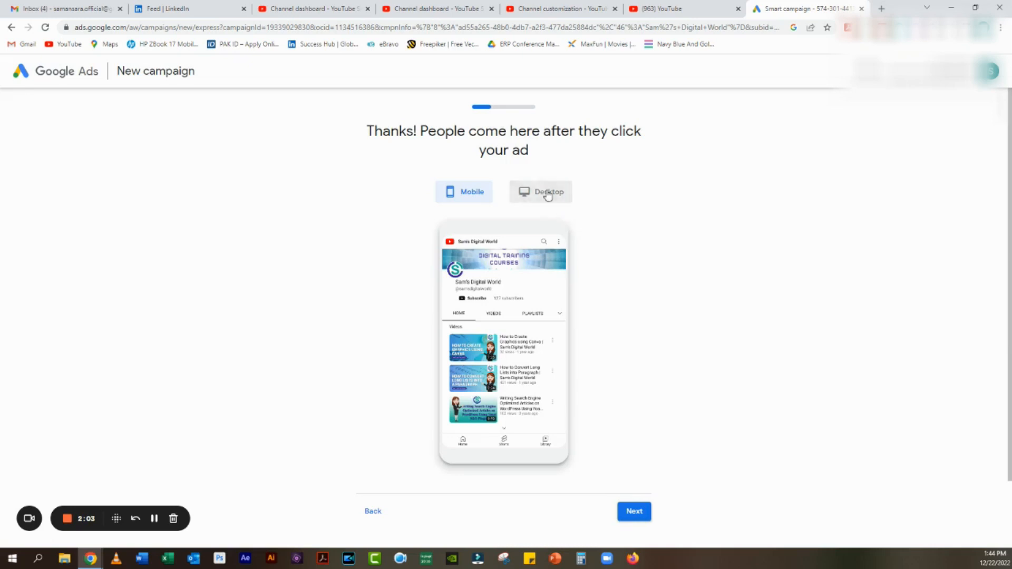
pyautogui.click(465, 194)
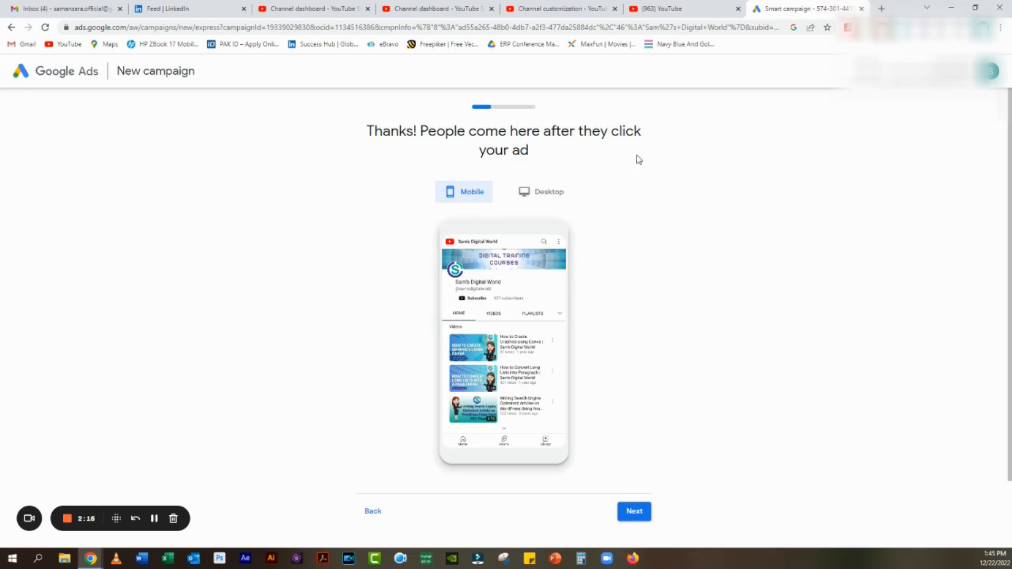
pyautogui.click(546, 191)
pyautogui.click(472, 193)
pyautogui.click(634, 512)
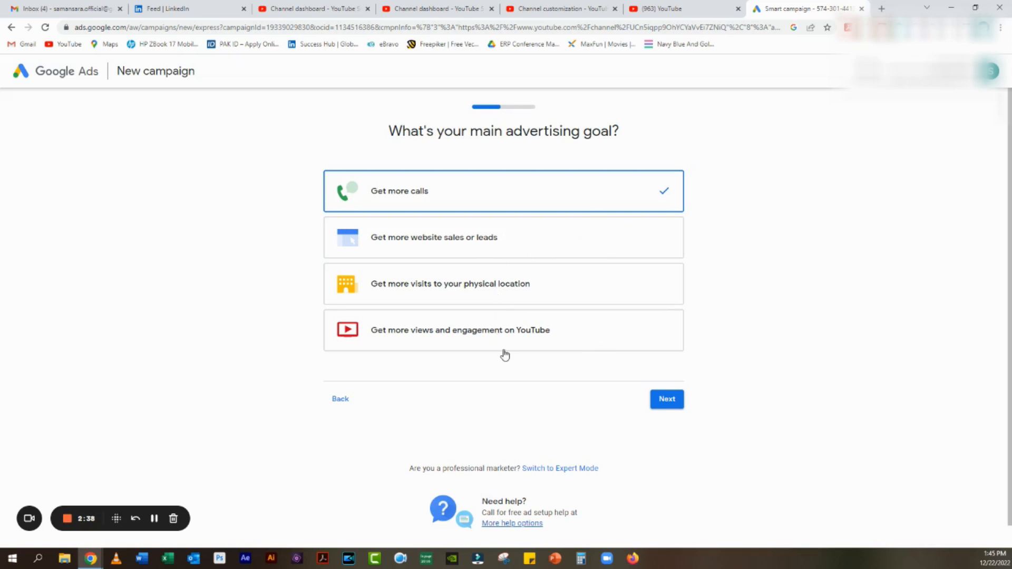
# Set the advertising goal to more views and engagement on YouTube, focused on driving video views and engagement with the channel
pyautogui.click(517, 334)
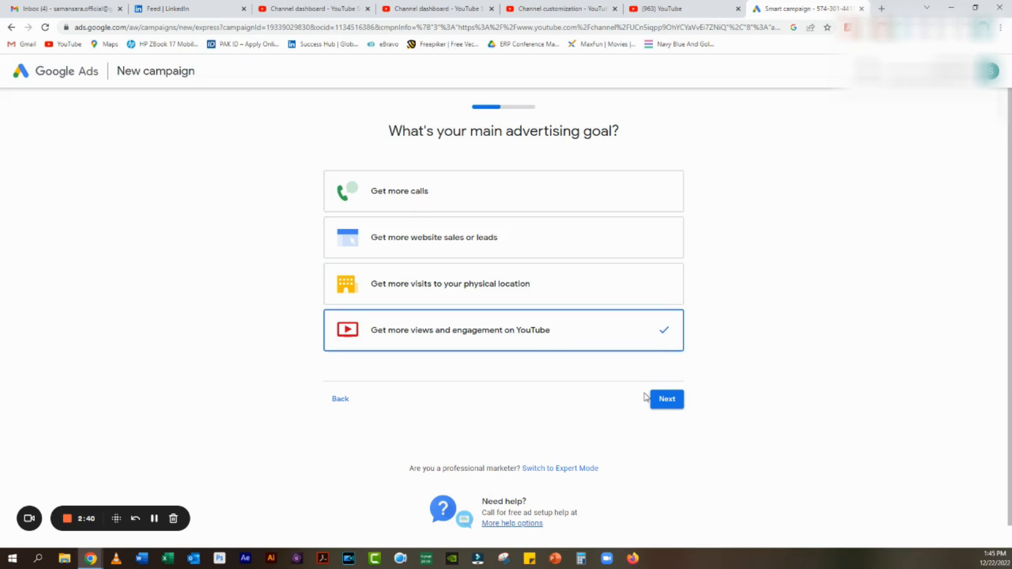
pyautogui.click(665, 400)
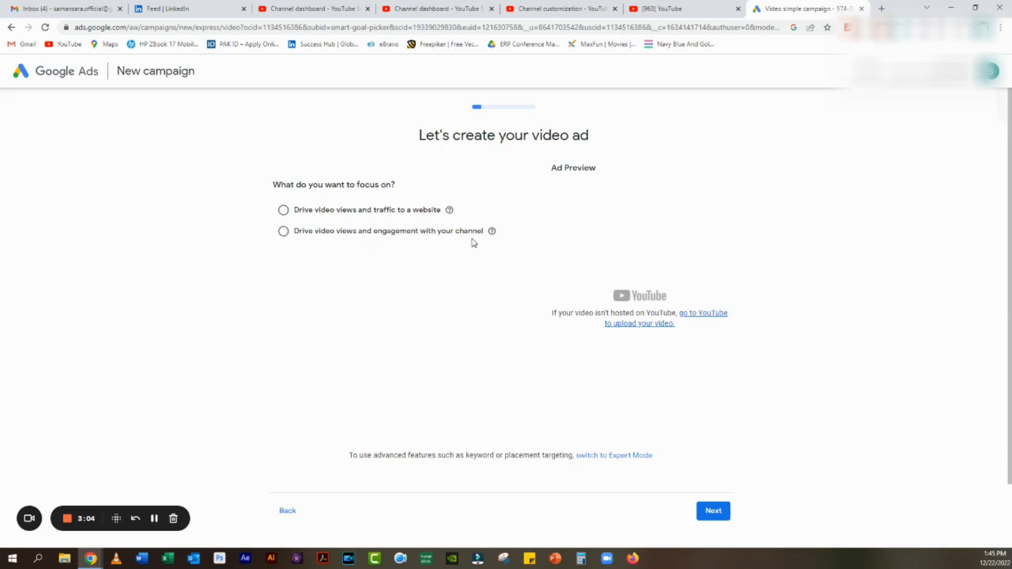
pyautogui.click(308, 234)
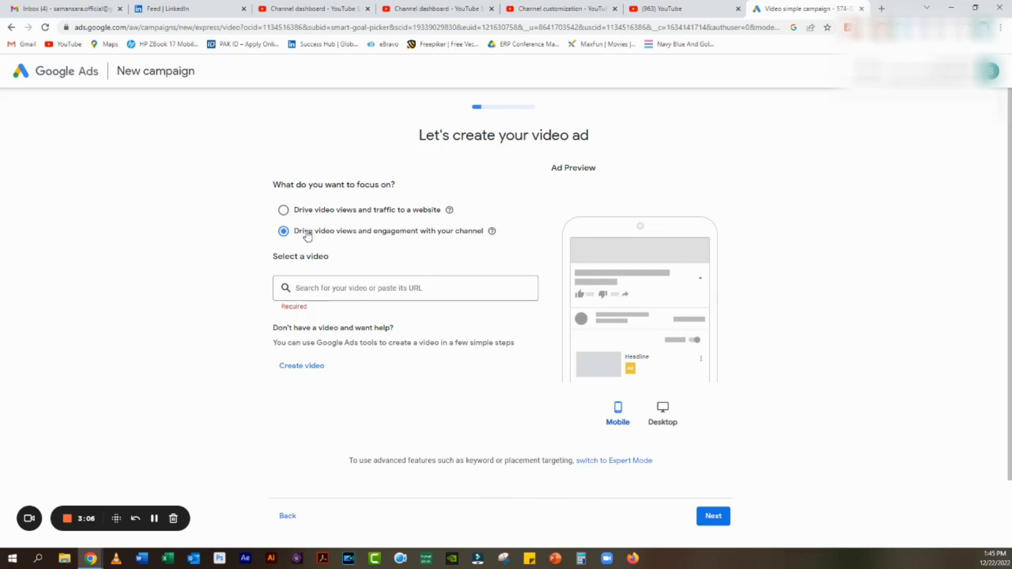
# Open the channel's "Integrating Active Campaign with WordPress and Divi Builder" video on YouTube for the video ad
pyautogui.click(326, 288)
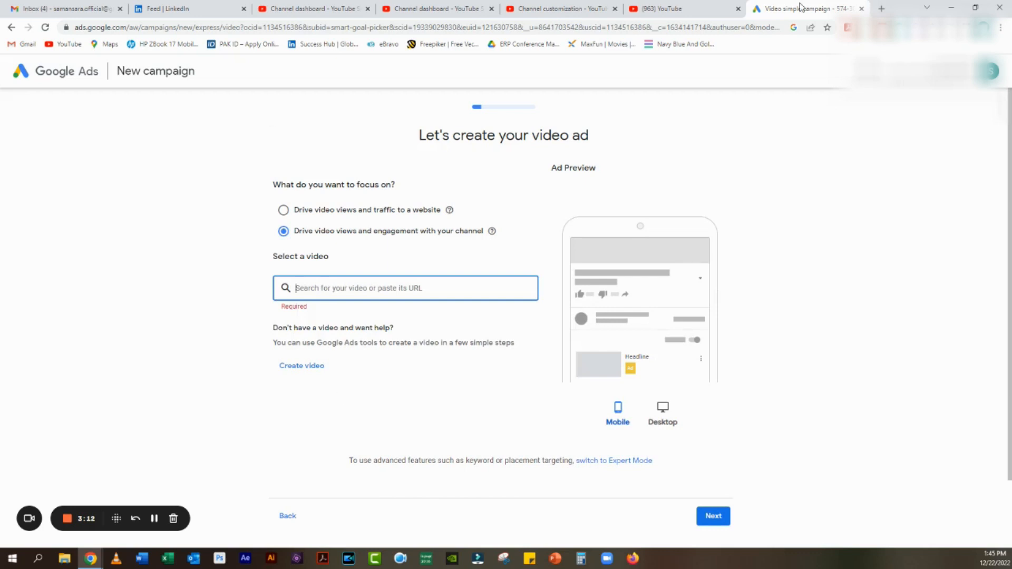
pyautogui.click(667, 8)
pyautogui.click(515, 6)
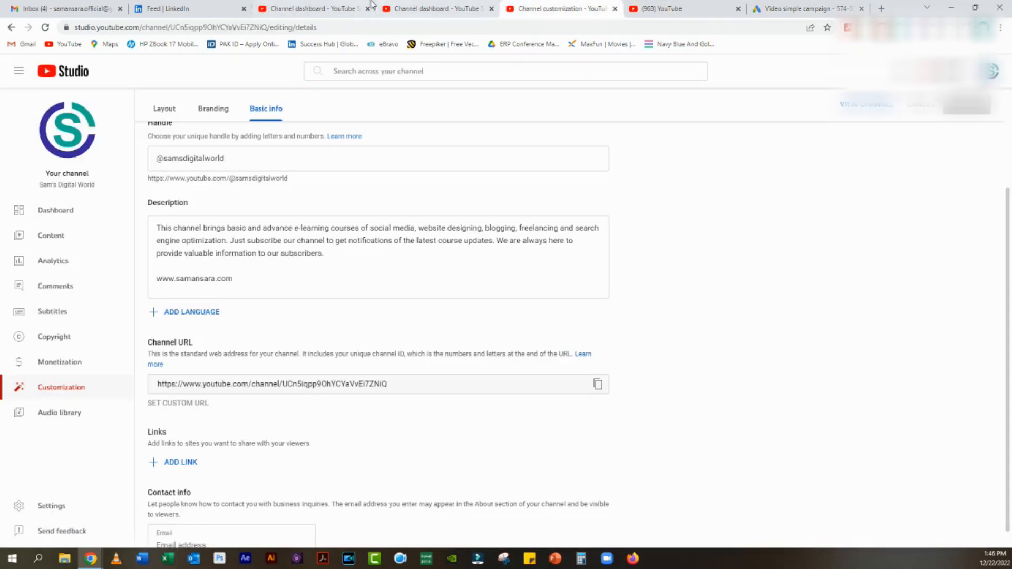
pyautogui.click(395, 7)
pyautogui.click(318, 7)
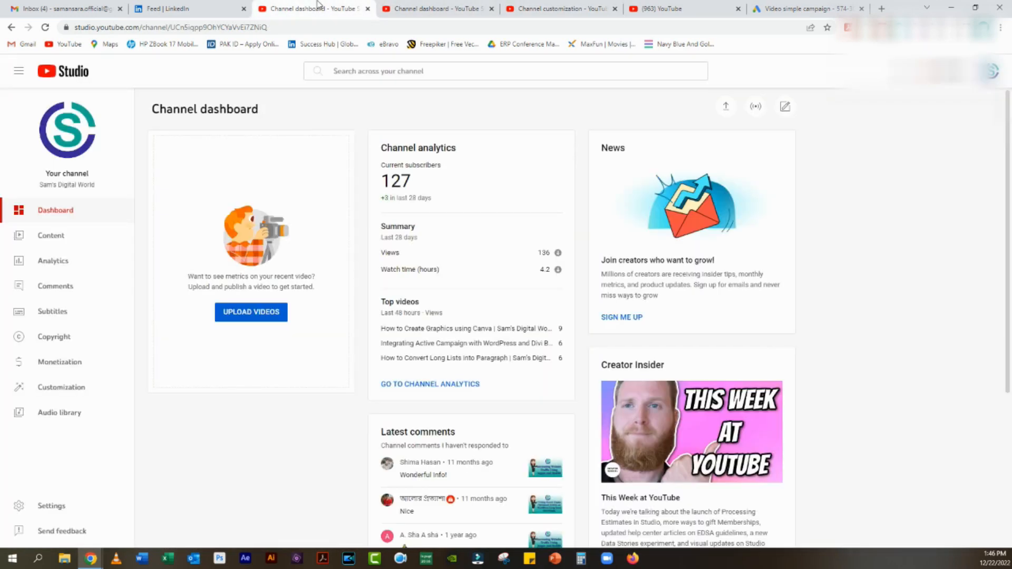
pyautogui.click(76, 135)
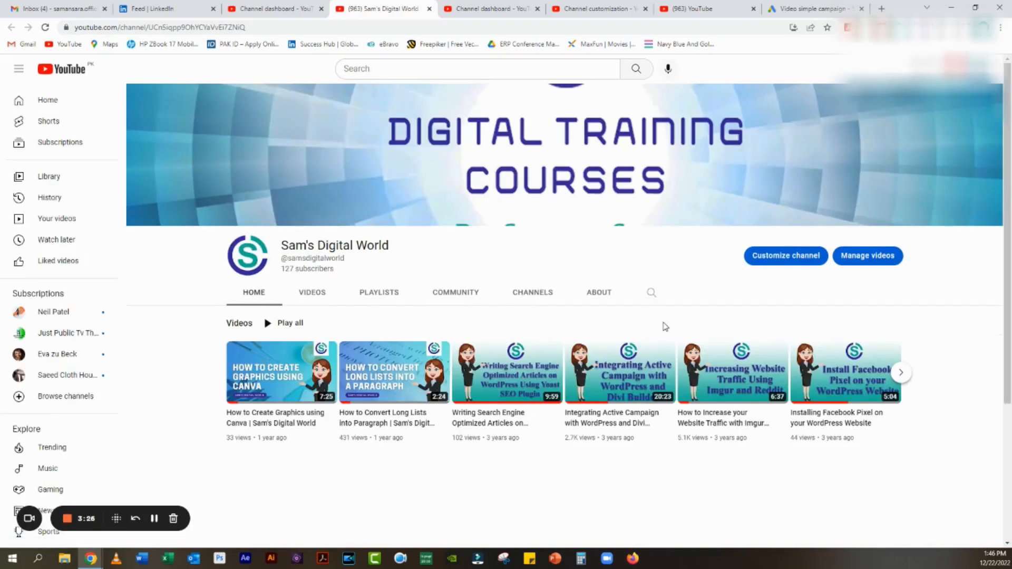
pyautogui.moveTo(748, 382)
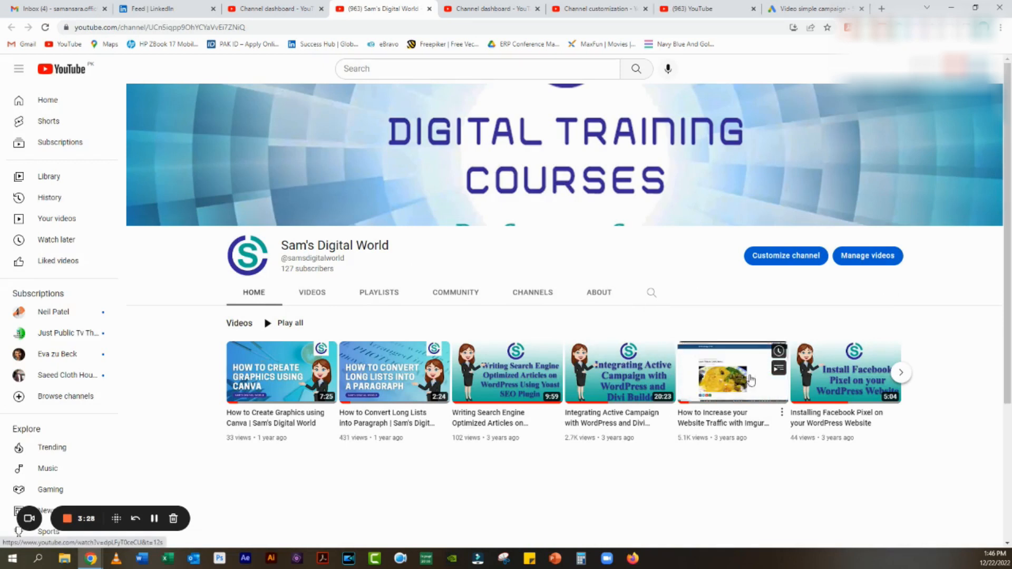
pyautogui.click(619, 373)
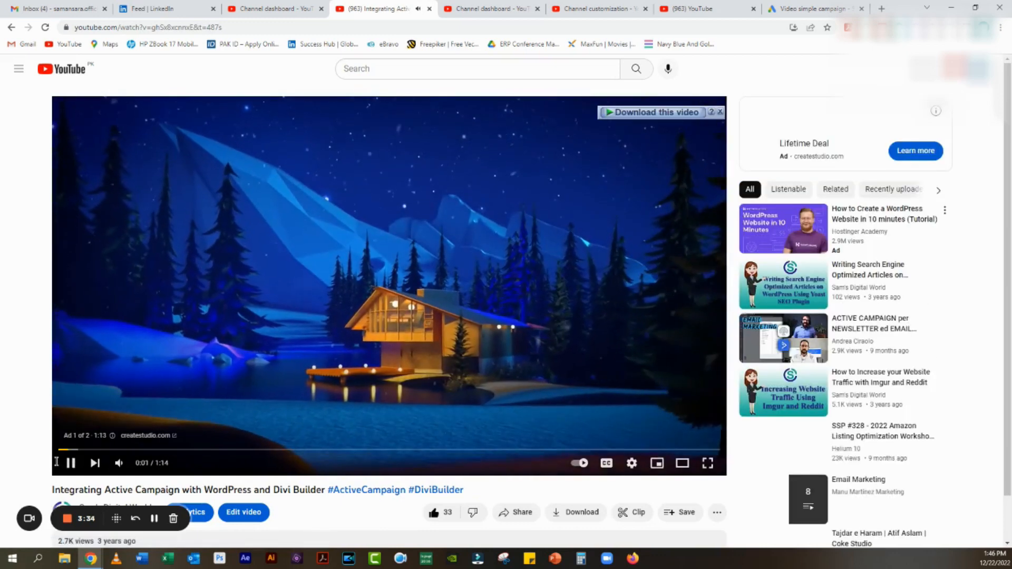
# Pause the "Integrating Active Campaign with WordPress and Divi Builder" video and copy its share link
pyautogui.click(70, 462)
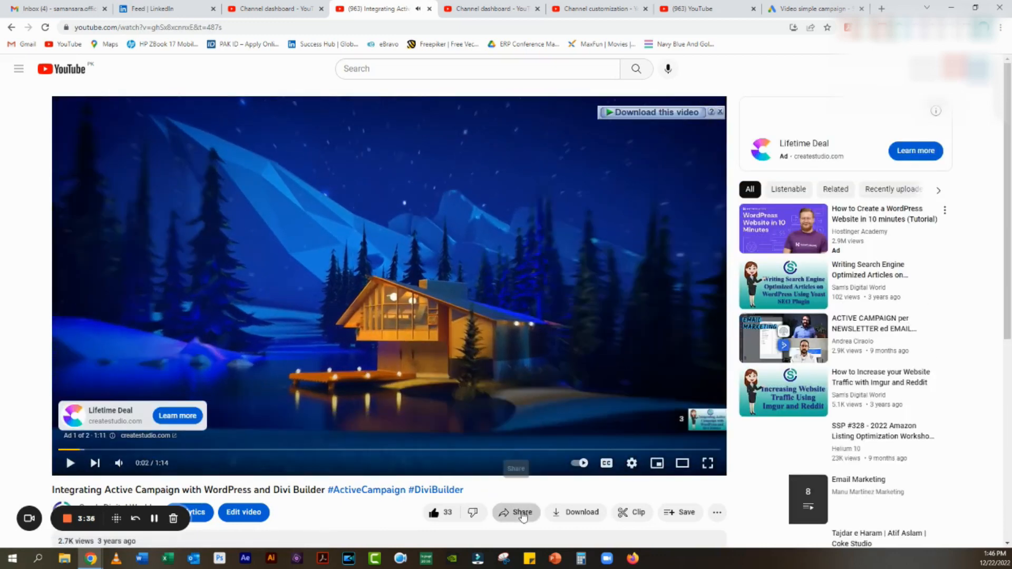
pyautogui.click(522, 514)
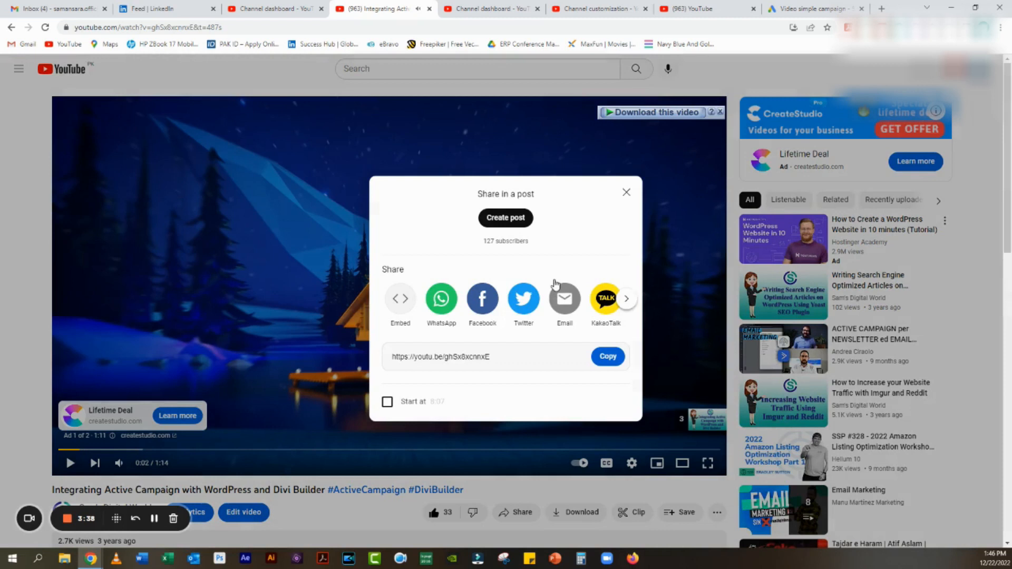
pyautogui.click(608, 358)
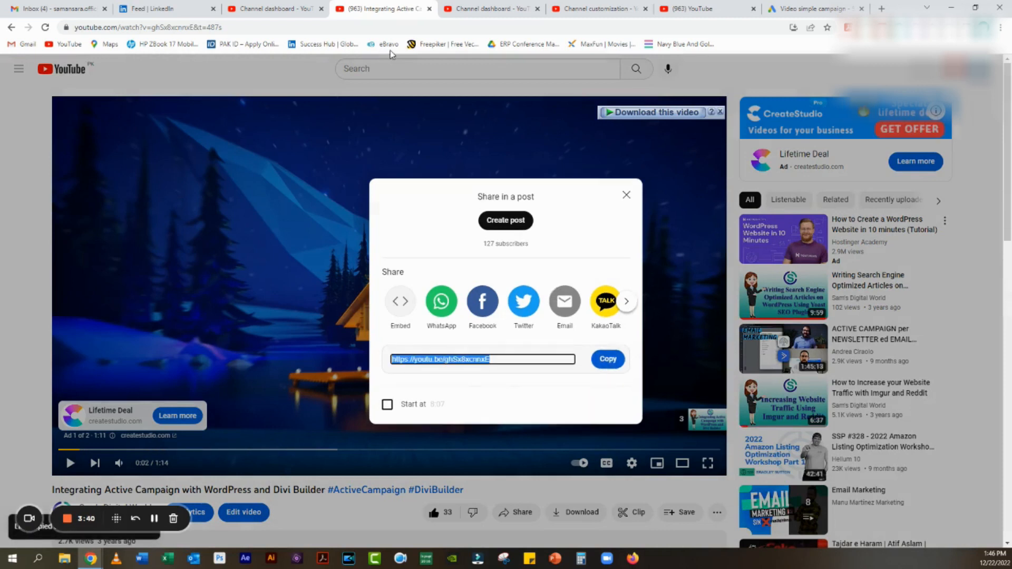
pyautogui.click(609, 362)
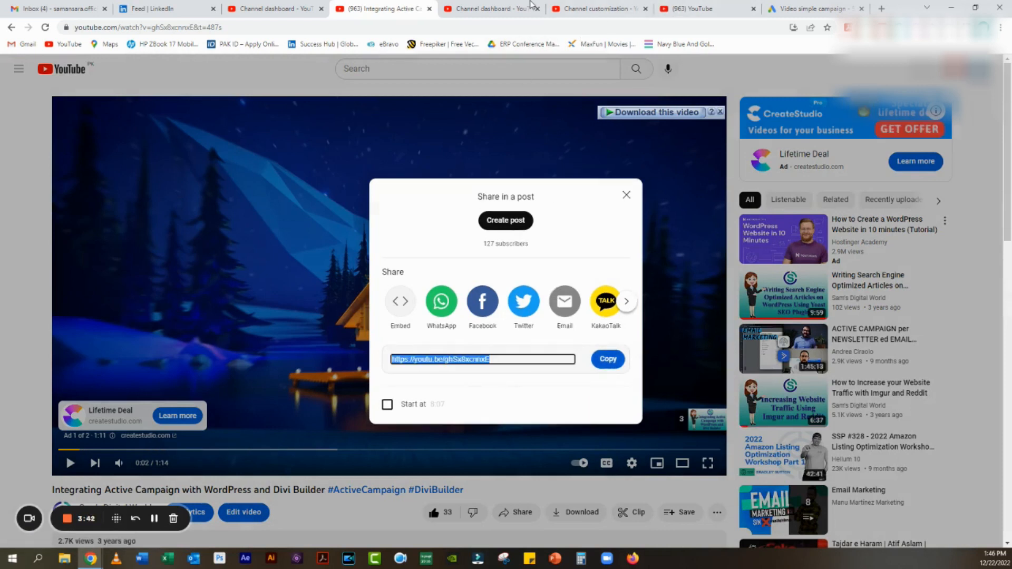
# Switch to the Google Ads campaign and paste the copied link to select the video for the ad
pyautogui.click(806, 9)
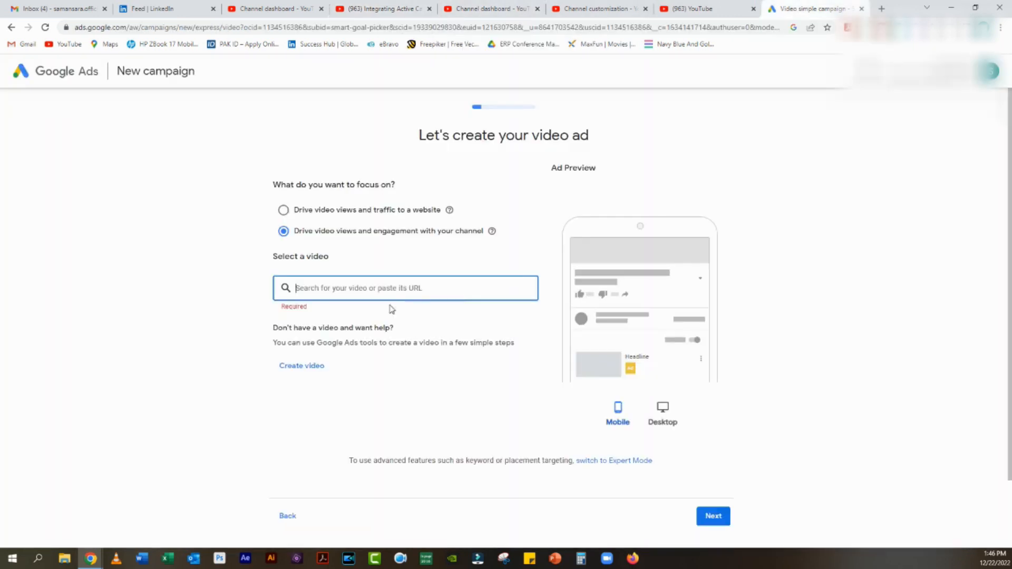
pyautogui.rightClick(396, 287)
pyautogui.click(421, 368)
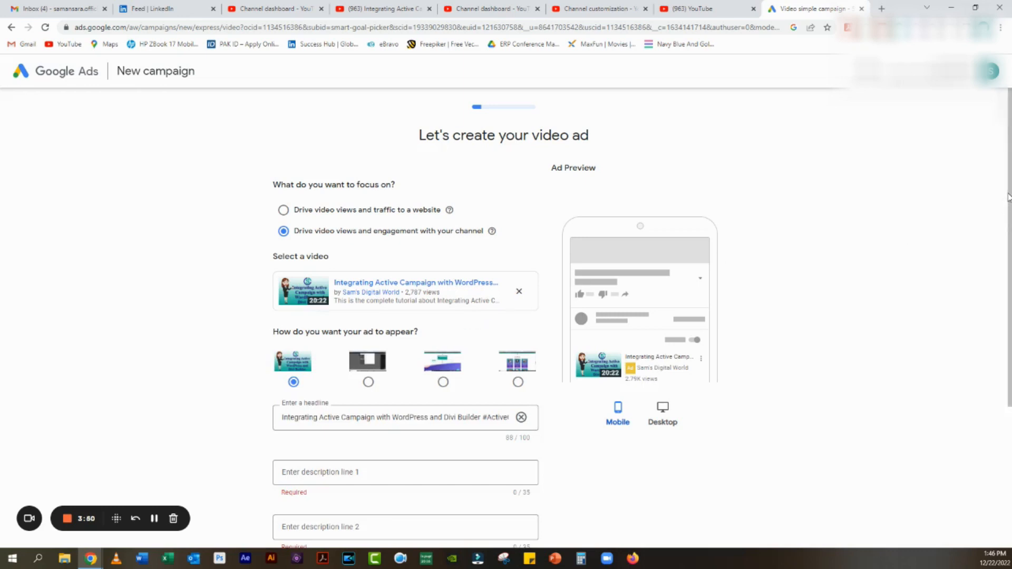
# Fill in the ad's description lines as "Connect Active Campaign & WordPress" and "Connect ActiveCampaign & DiviTheme" and continue
pyautogui.moveTo(1007, 197); pyautogui.dragTo(1009, 256)
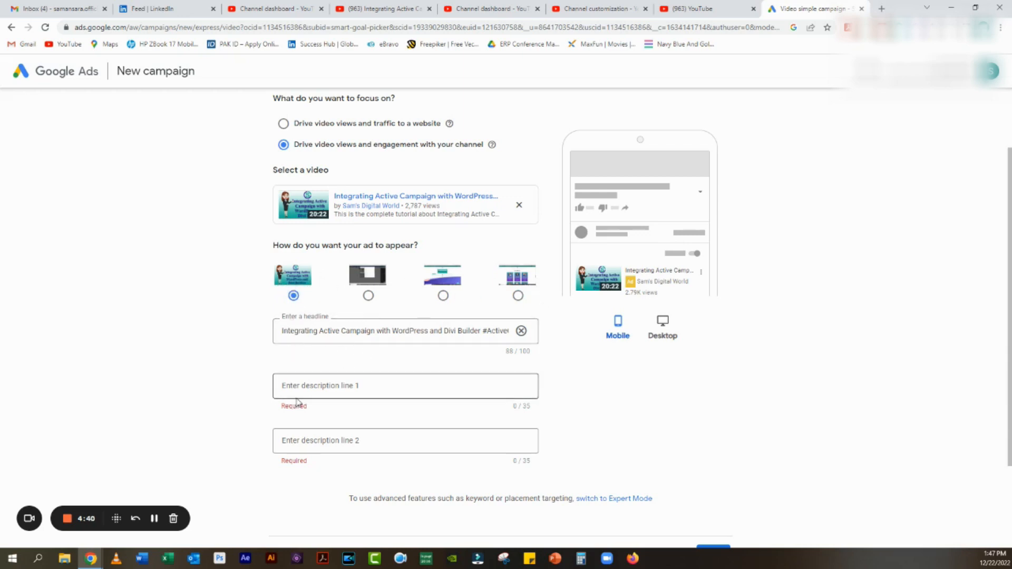
pyautogui.click(343, 383)
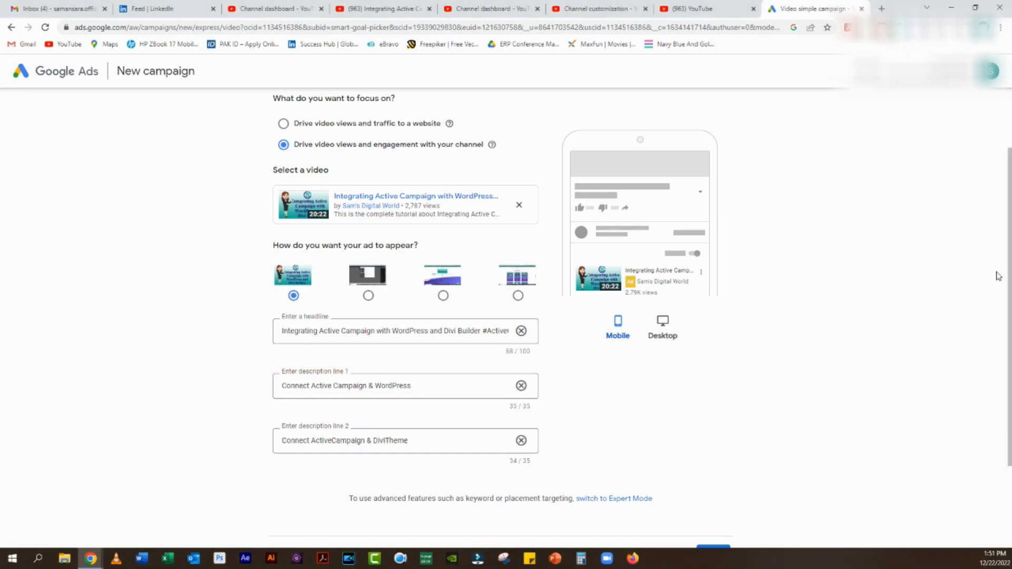
pyautogui.scroll(-1, 1001, 269)
pyautogui.scroll(-2, 879, 384)
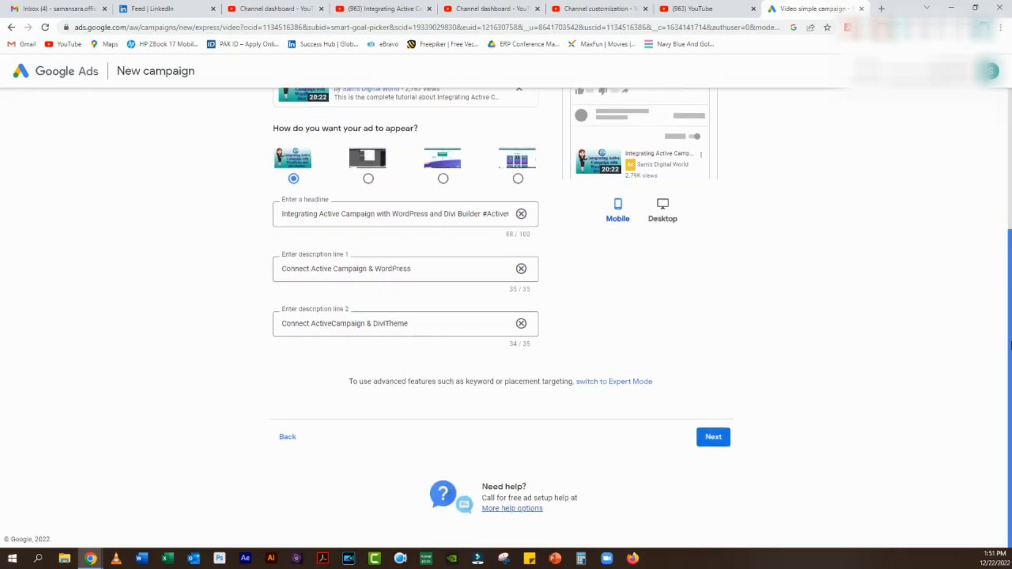
pyautogui.click(716, 438)
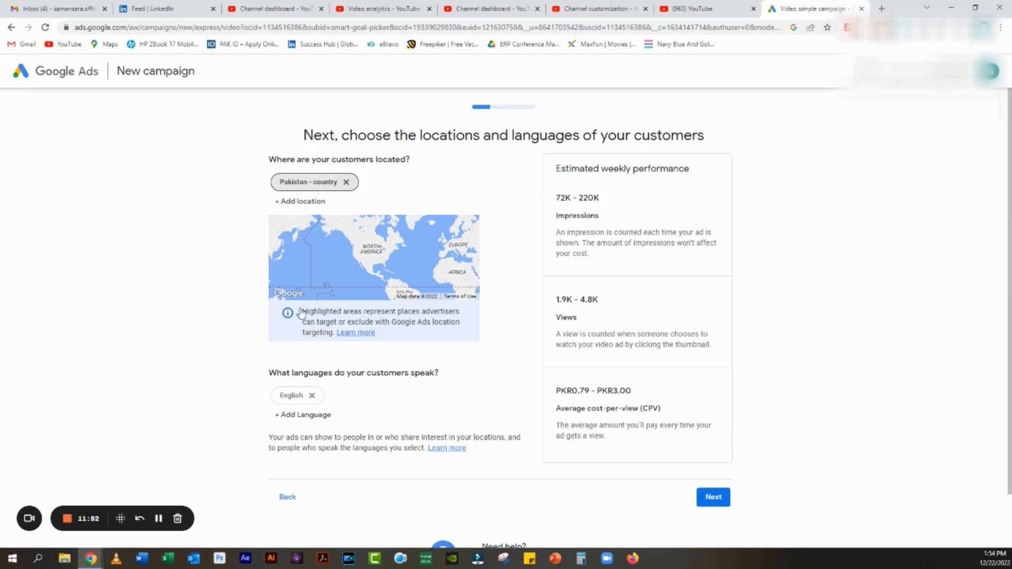
# Accept Pakistan and English as targeting, limit the audience to ages 18 - 54, exclude unknown gender, age and parental status, and continue
pyautogui.click(726, 501)
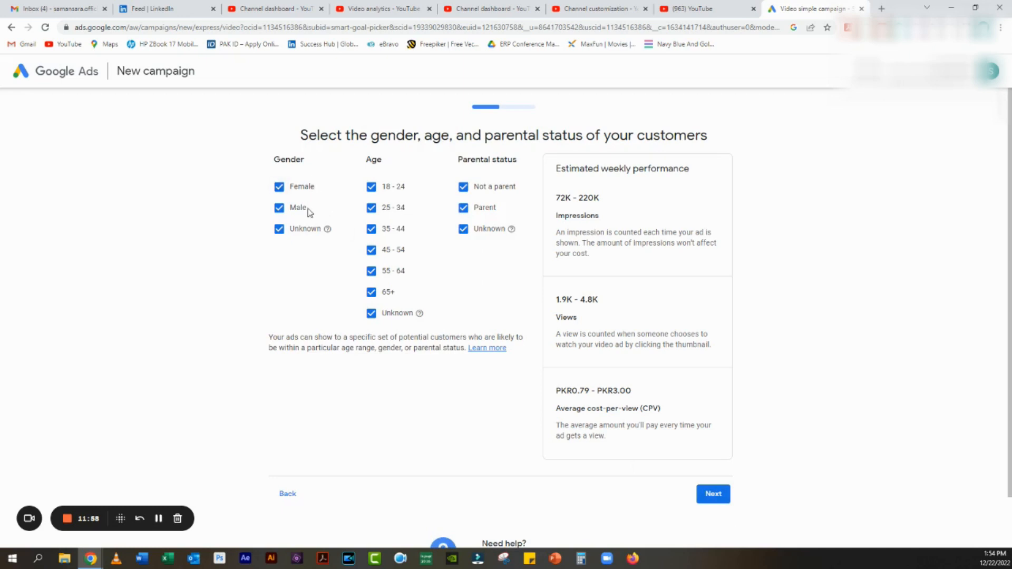
pyautogui.click(280, 231)
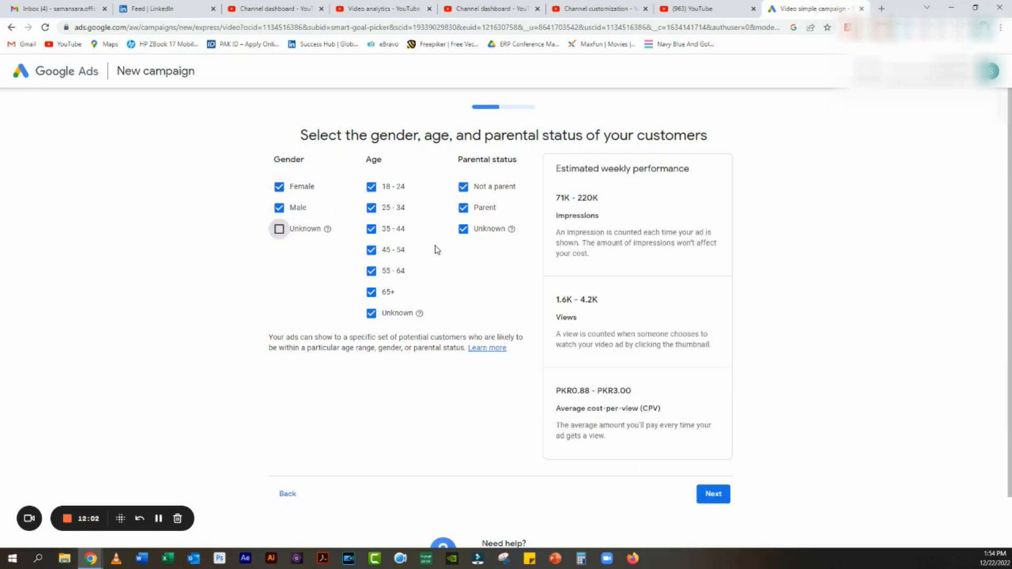
pyautogui.click(372, 314)
pyautogui.click(372, 293)
pyautogui.click(371, 272)
pyautogui.click(371, 251)
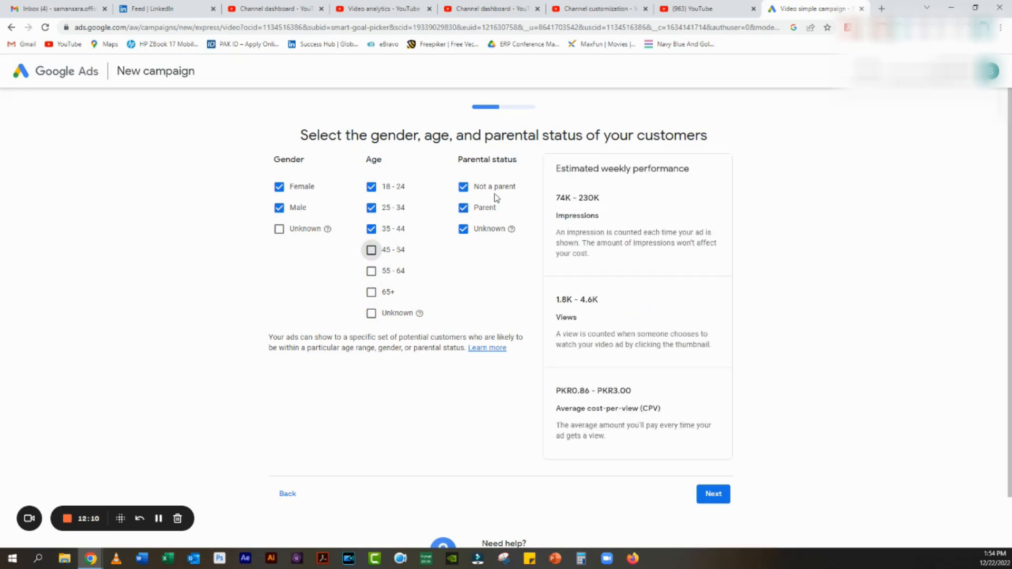
pyautogui.click(464, 230)
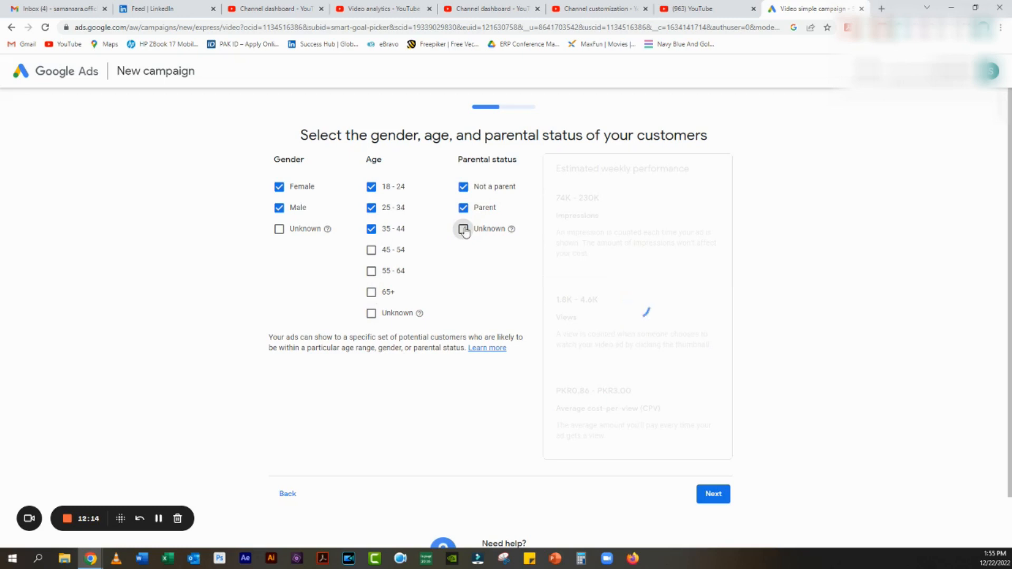
pyautogui.click(371, 252)
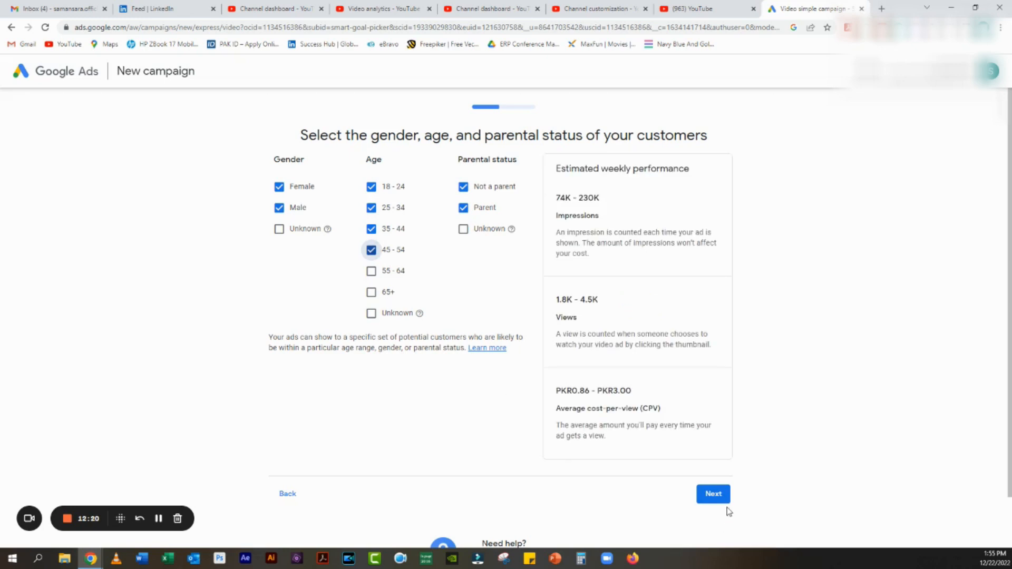
pyautogui.click(720, 495)
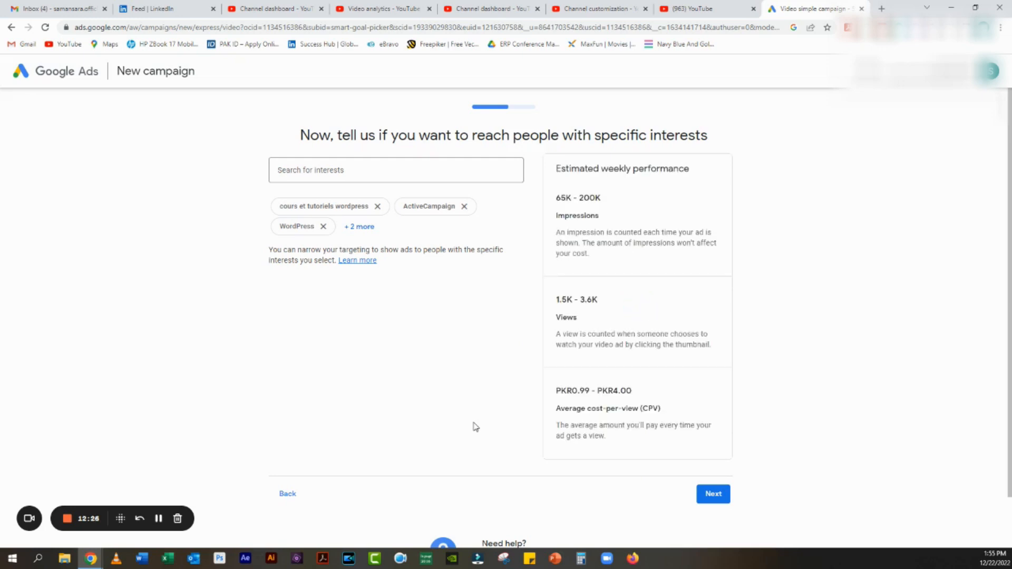
# Review the suggested interests, target ActiveCampaign, WordPress, Computer Training and Courses, and Email Marketing Services, and continue
pyautogui.click(267, 11)
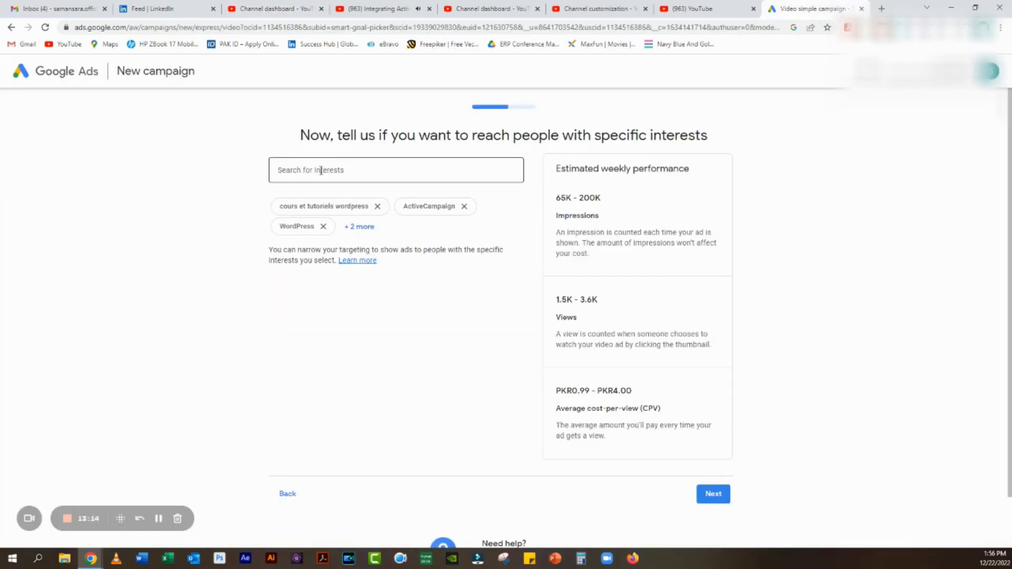
pyautogui.click(323, 170)
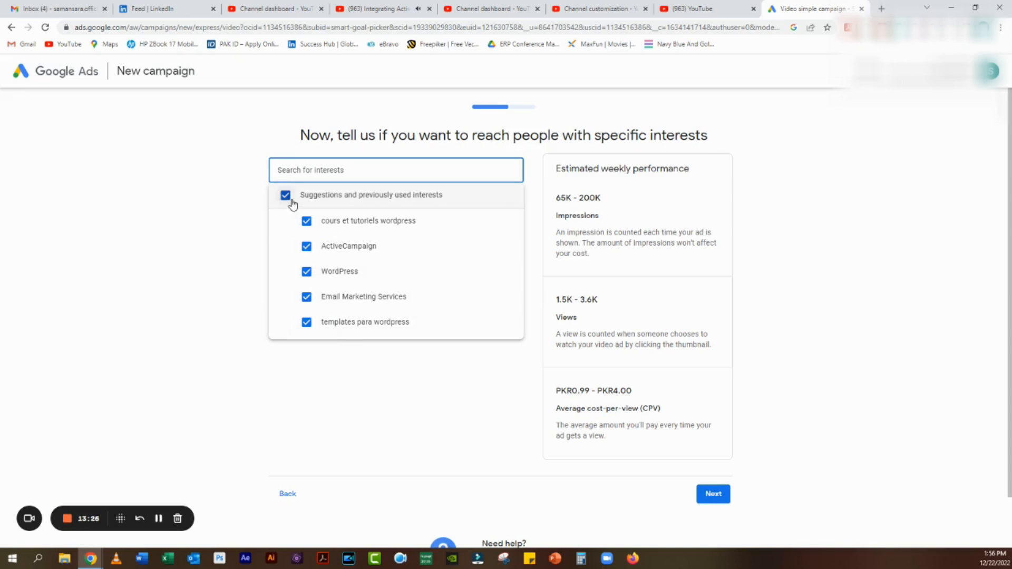
pyautogui.click(306, 222)
pyautogui.click(306, 221)
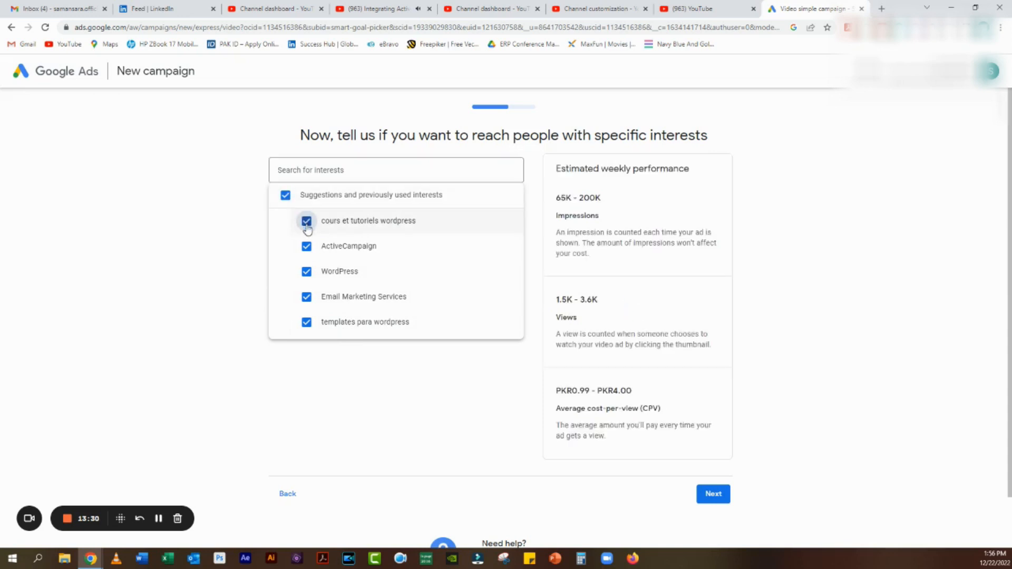
pyautogui.click(344, 372)
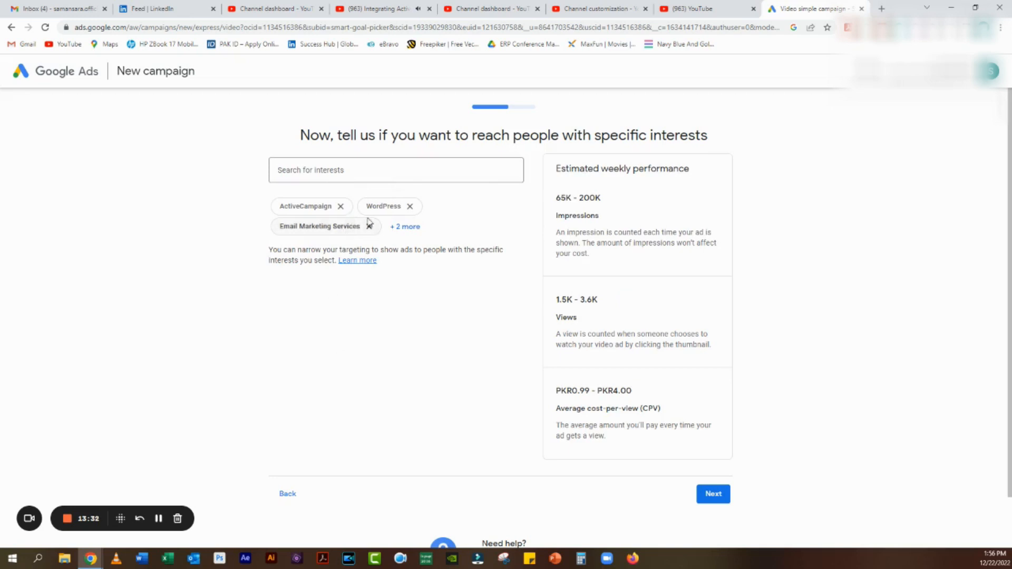
pyautogui.click(409, 226)
pyautogui.click(717, 493)
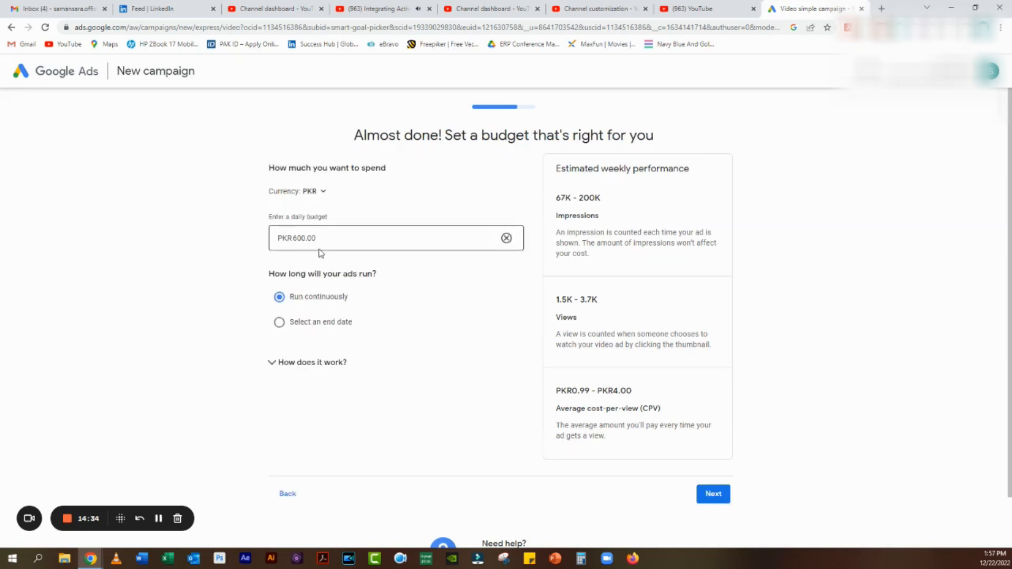
# Check the currency options without changing the PKR currency, and set the campaign's end date to Dec 24, 2022
pyautogui.click(323, 193)
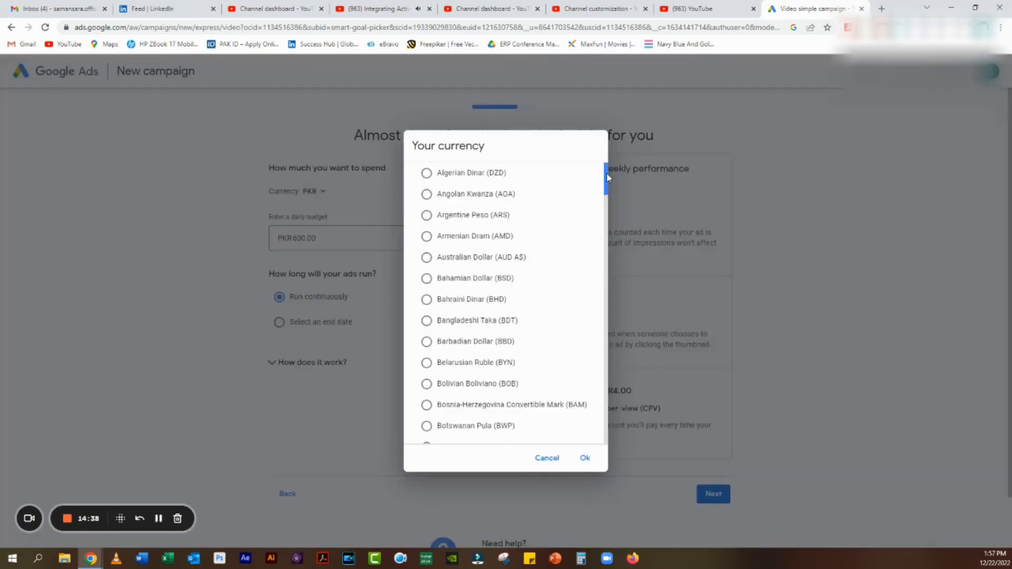
pyautogui.click(558, 460)
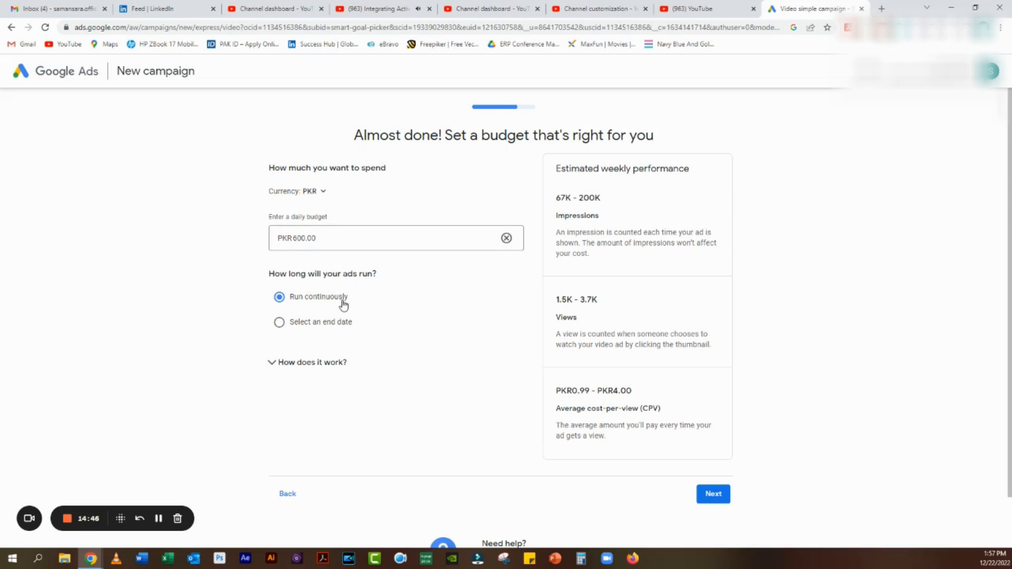
pyautogui.click(340, 328)
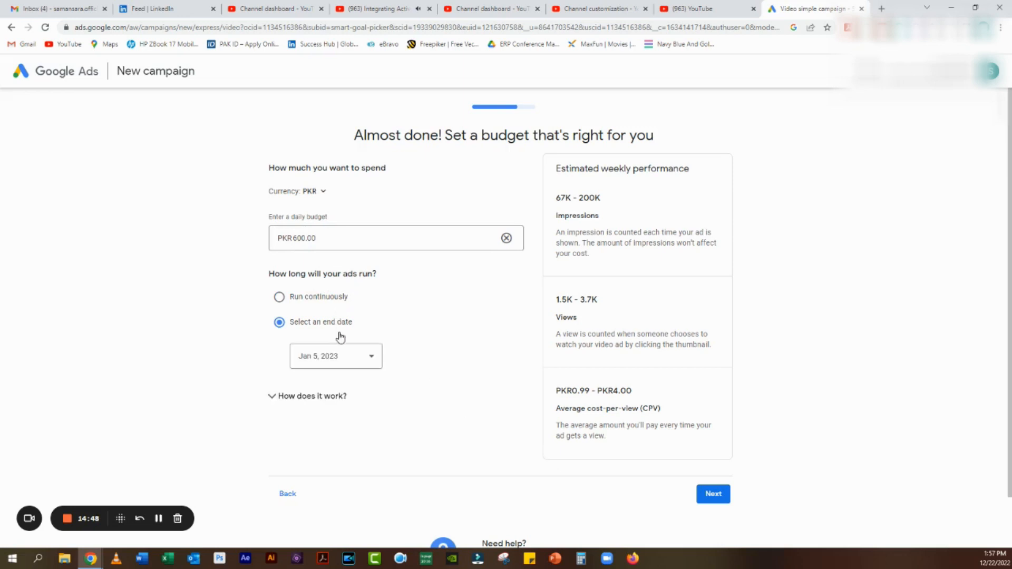
pyautogui.click(376, 356)
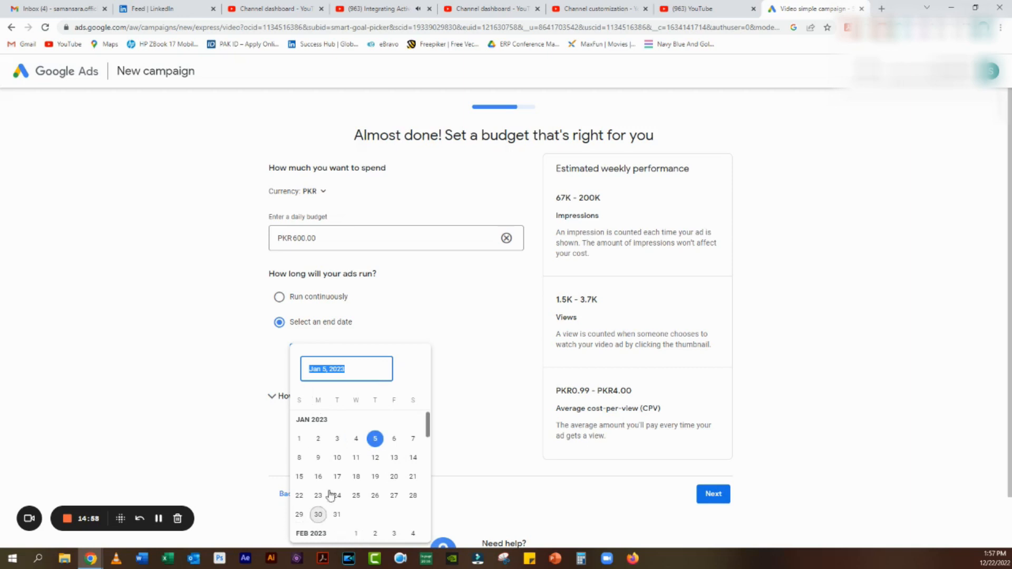
pyautogui.scroll(2, 428, 422)
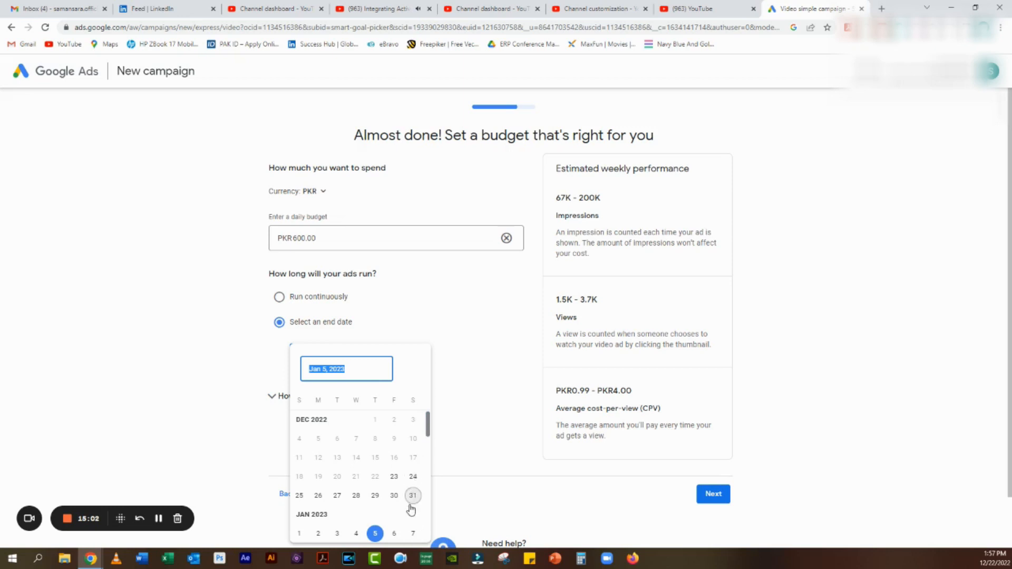
pyautogui.click(395, 477)
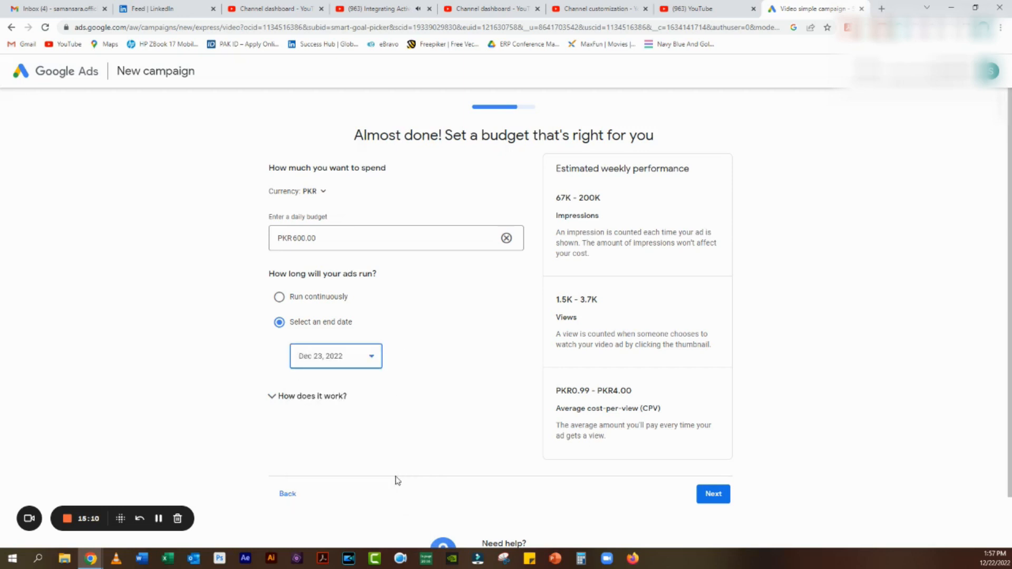
pyautogui.click(372, 357)
pyautogui.click(413, 477)
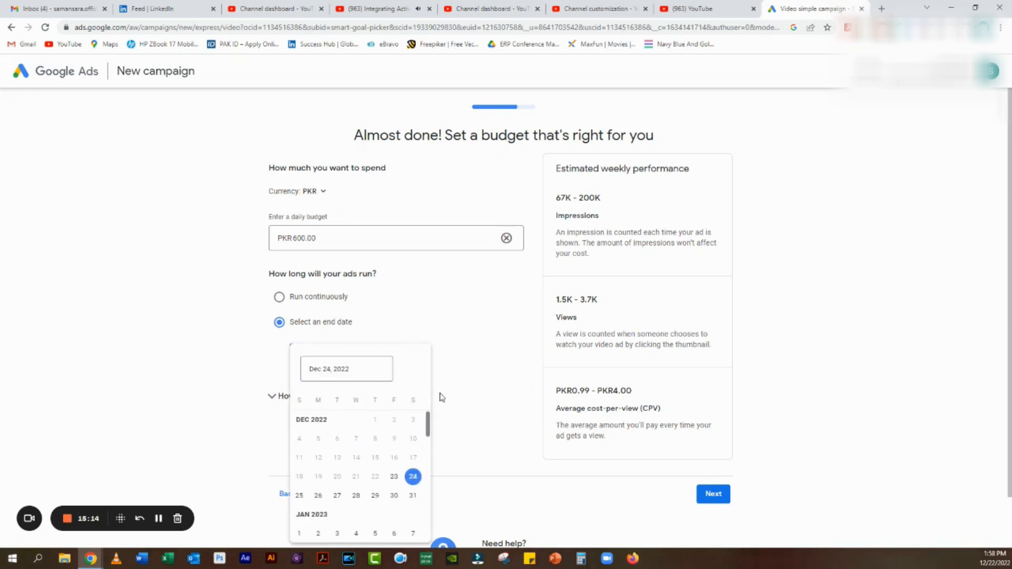
# Read the explanation of how the budget works and continue with the PKR600.00 daily budget
pyautogui.click(329, 402)
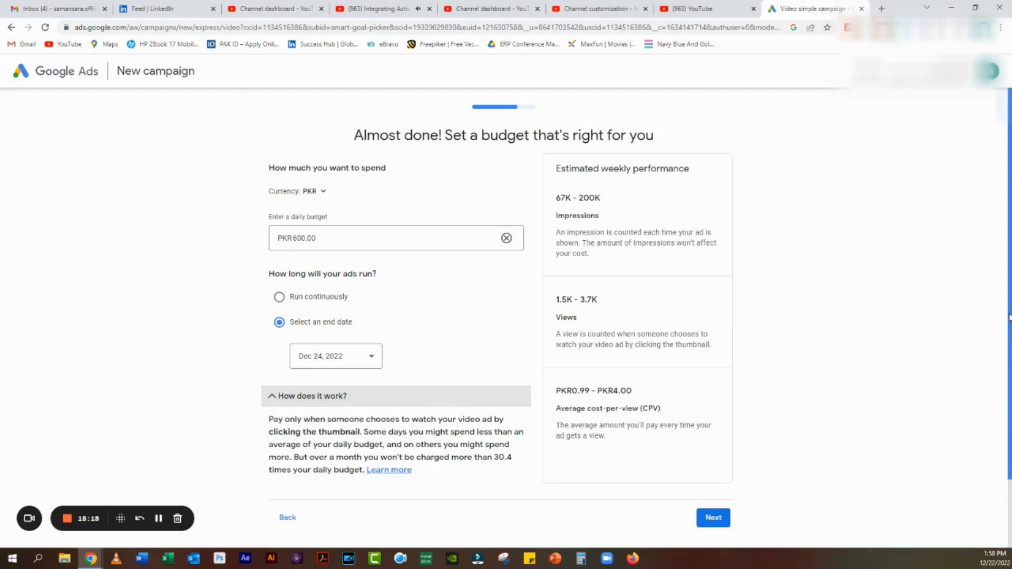
pyautogui.scroll(-2, 1008, 317)
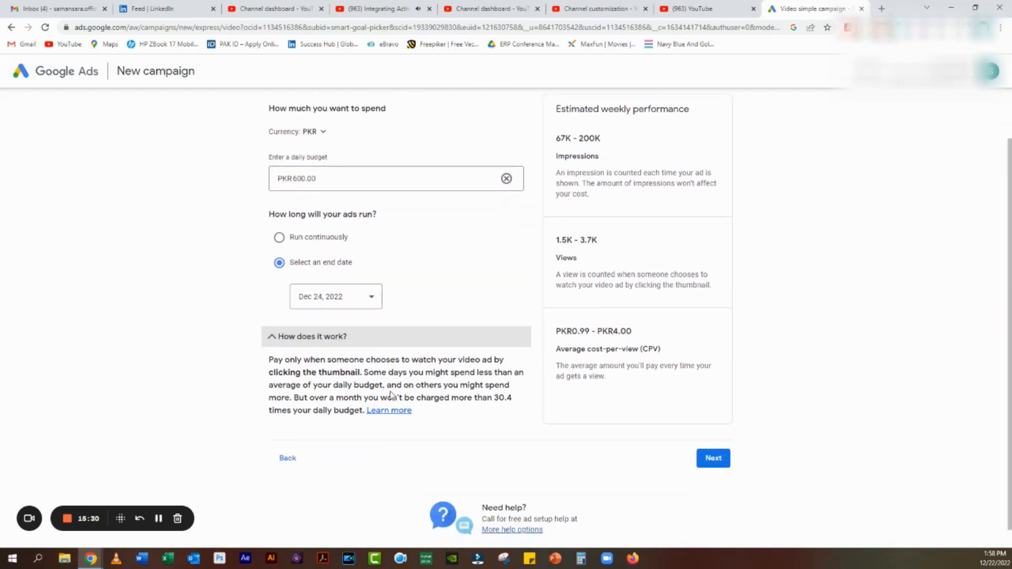
pyautogui.click(723, 459)
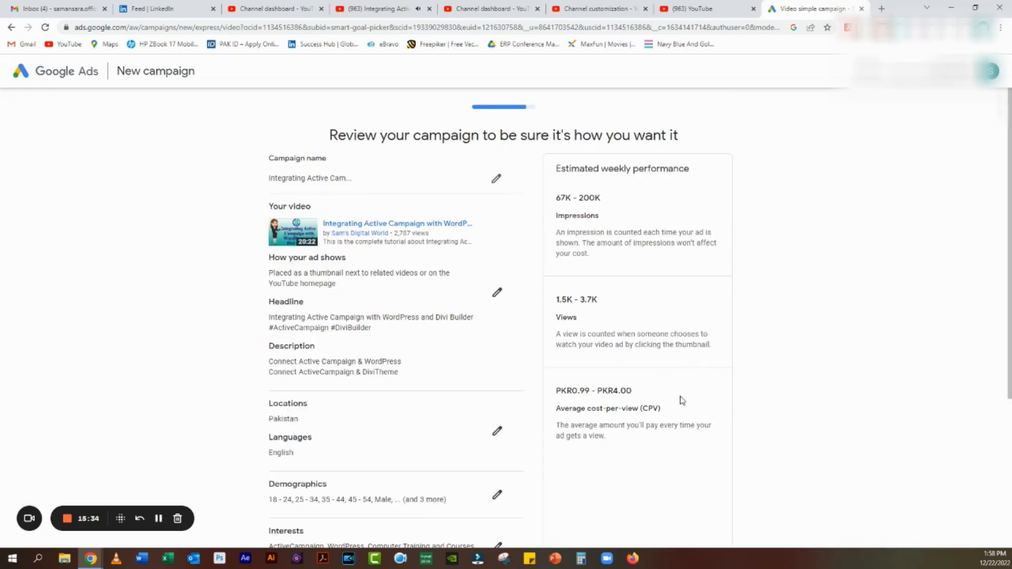
# Review the whole campaign summary and proceed to the payment information
pyautogui.moveTo(1007, 206); pyautogui.dragTo(1009, 352)
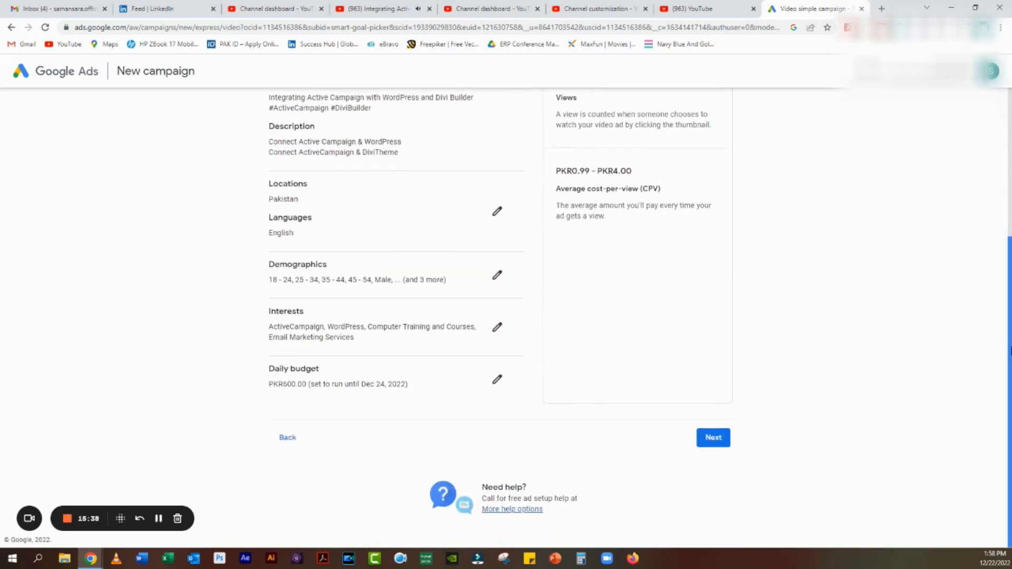
pyautogui.click(717, 439)
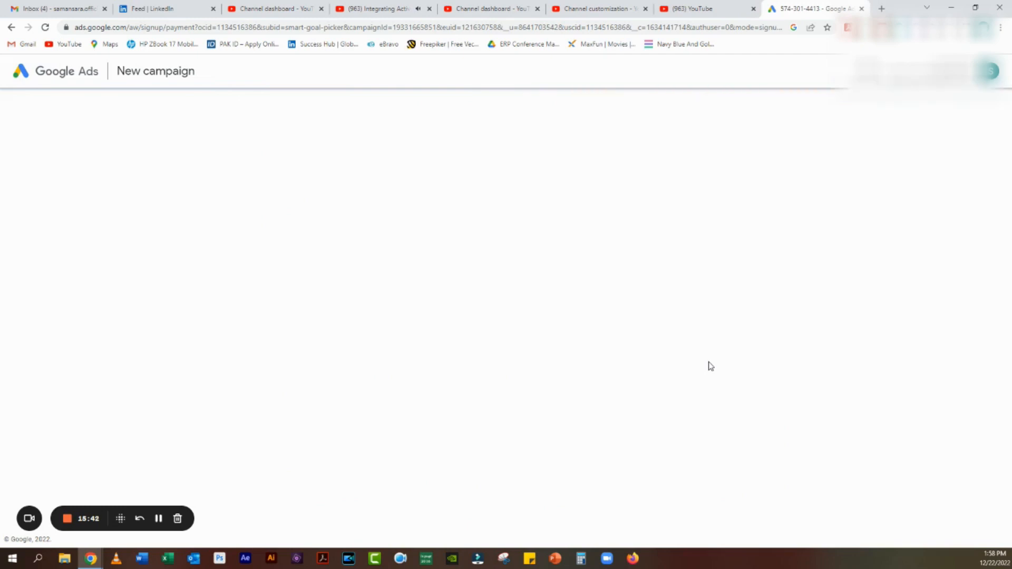
# Opt in to performance tips and promotional offers, review and submit the payment information, and open the campaign overview
pyautogui.click(243, 8)
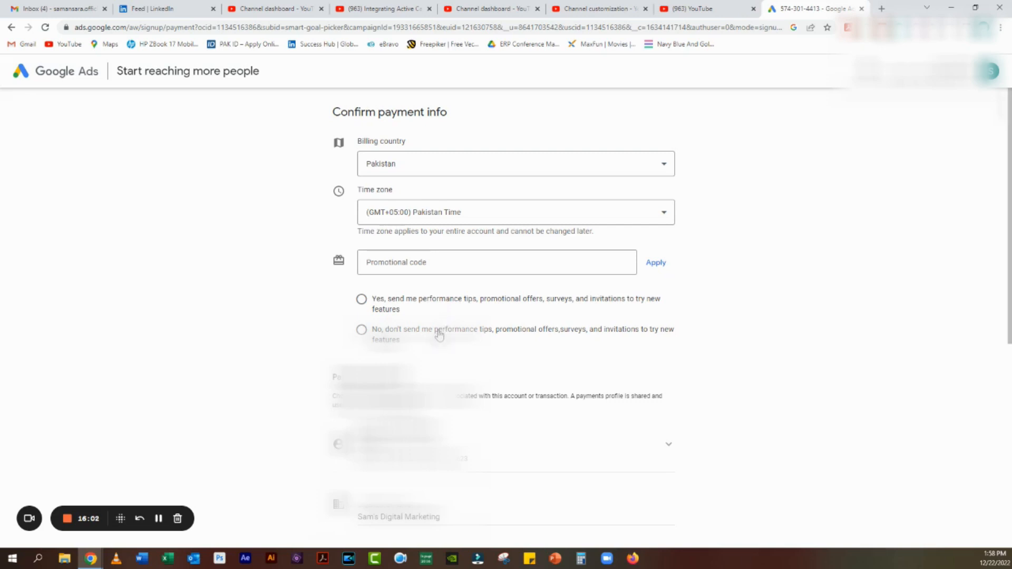
pyautogui.click(446, 301)
pyautogui.moveTo(1009, 314); pyautogui.dragTo(1009, 446)
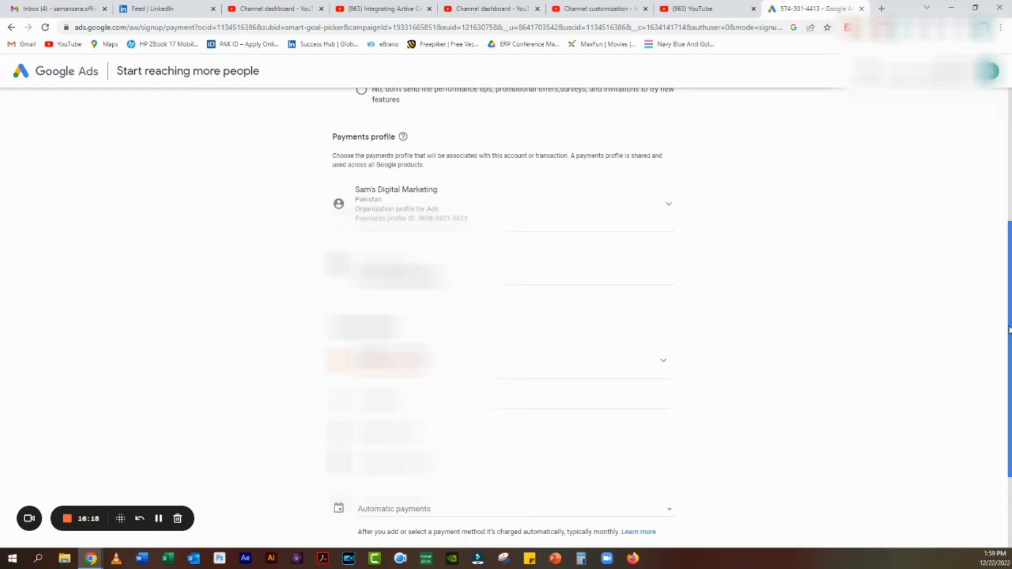
pyautogui.scroll(-3, 1009, 330)
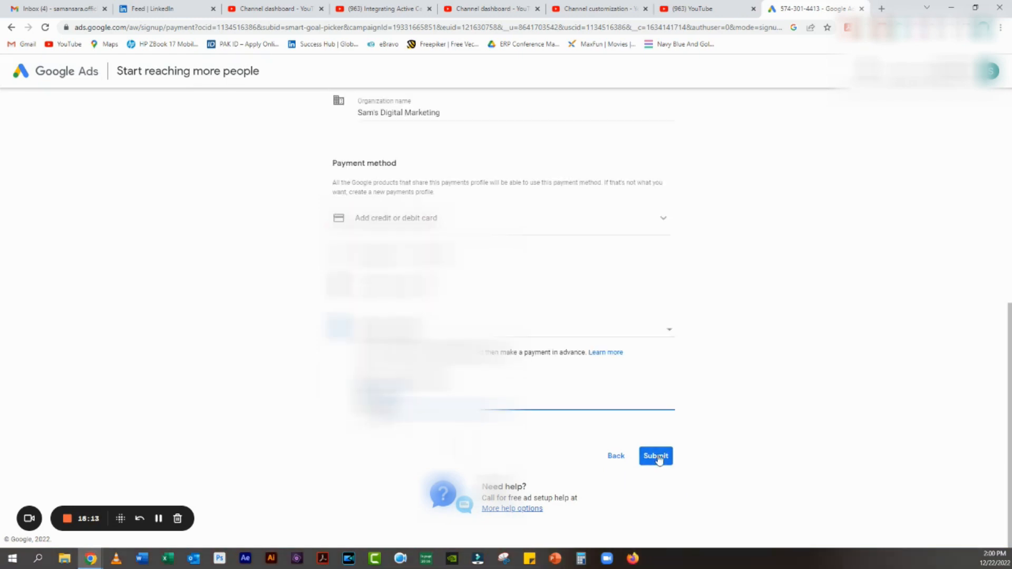
pyautogui.click(657, 456)
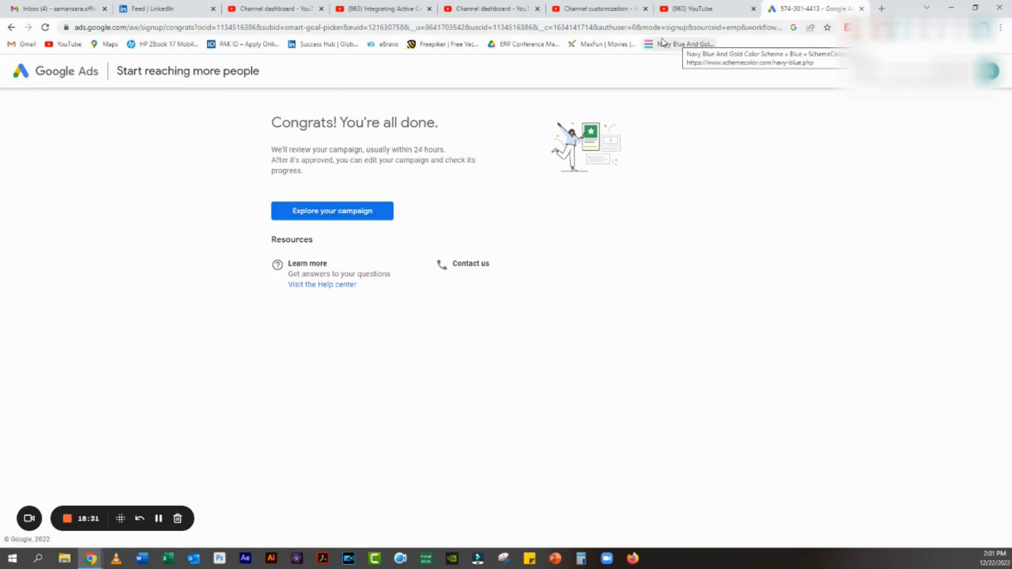
pyautogui.click(360, 212)
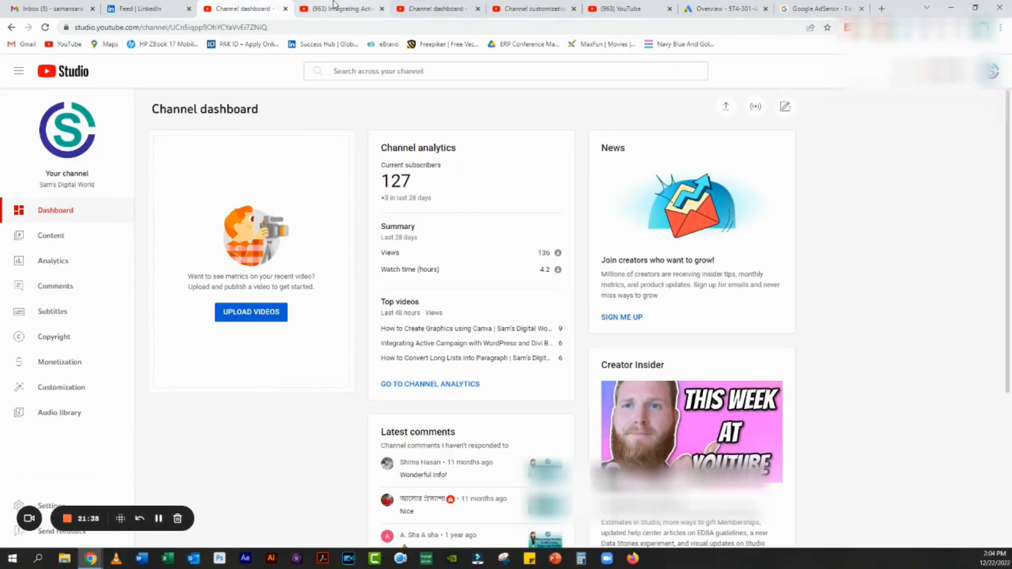
# Switch to the channel settings in YouTube Studio and start linking a Google Ads account in the advanced channel settings
pyautogui.click(342, 9)
pyautogui.click(446, 9)
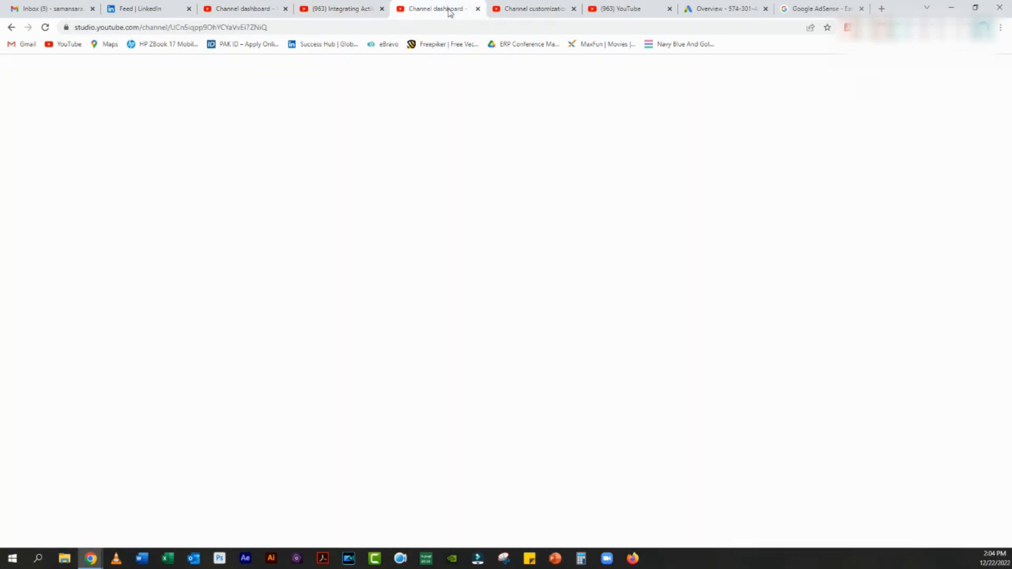
pyautogui.click(523, 10)
pyautogui.click(437, 8)
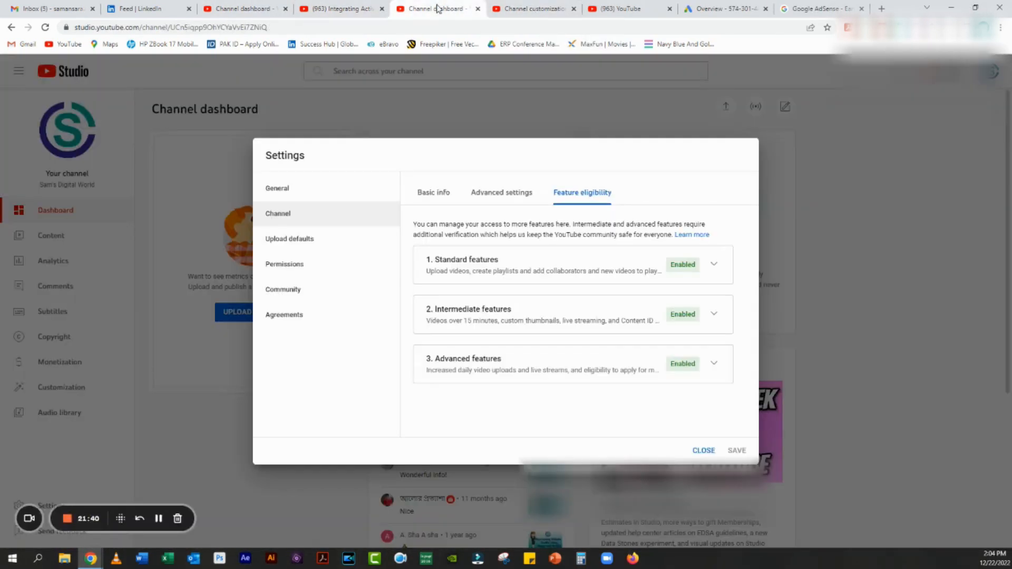
pyautogui.click(498, 193)
pyautogui.click(701, 389)
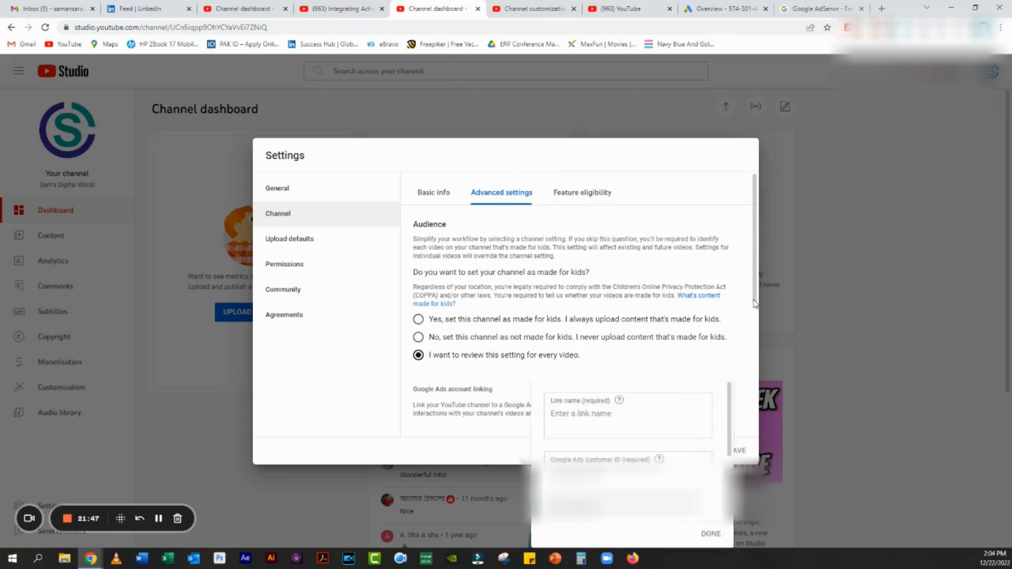
# Paste the Google Ads customer ID, name the link Sam's Digital World, and complete it with View counts, Remarketing and Engagement permissions
pyautogui.rightClick(571, 479)
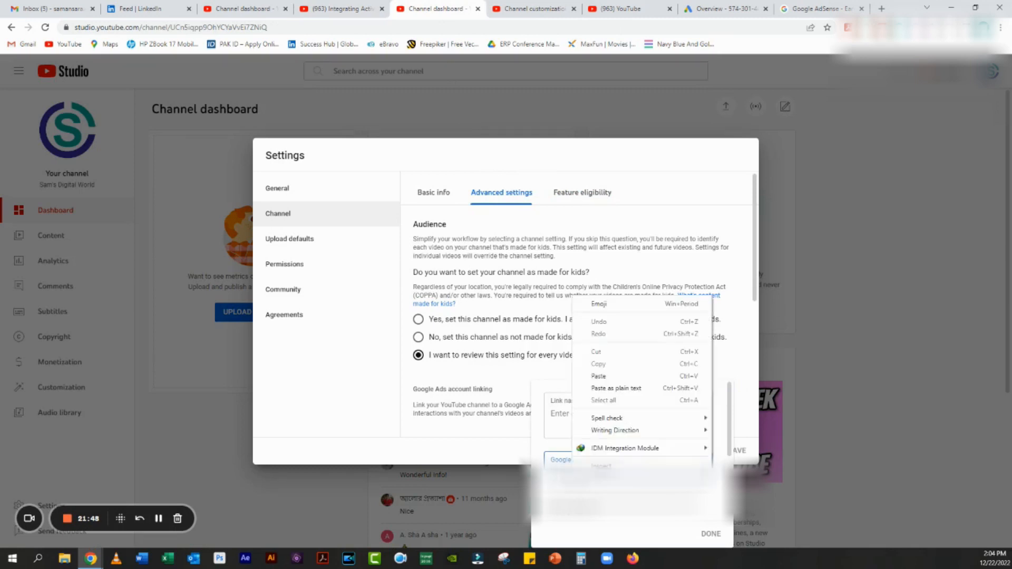
pyautogui.click(596, 376)
pyautogui.click(589, 416)
pyautogui.write("Sam's Digital World")
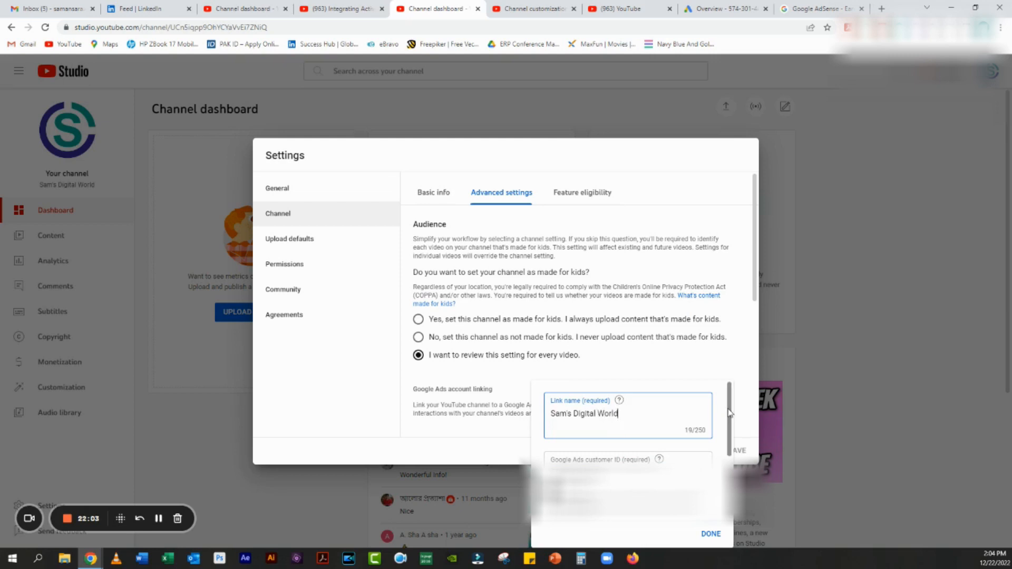
pyautogui.moveTo(732, 407); pyautogui.dragTo(732, 463)
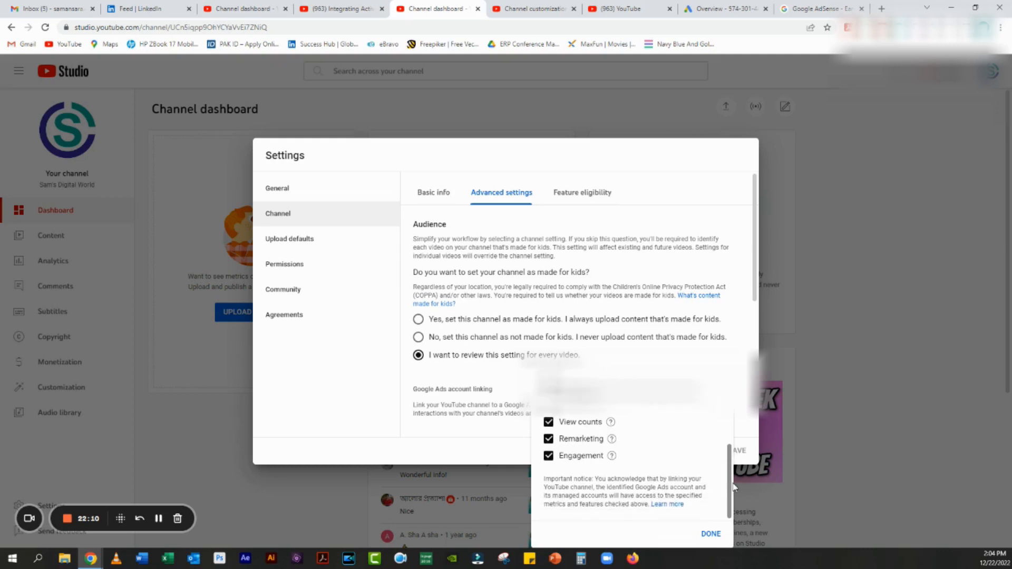
pyautogui.click(717, 534)
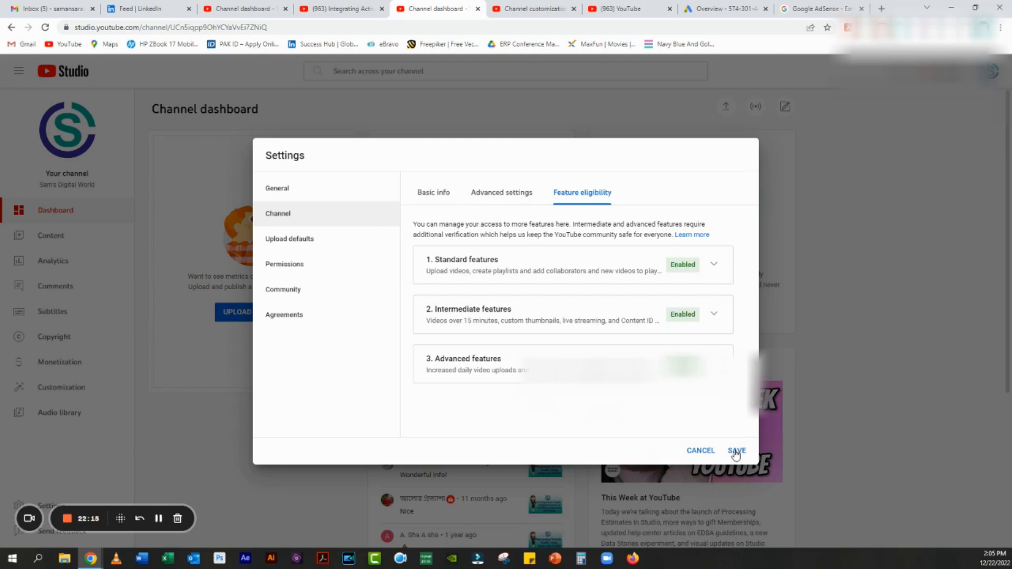
# Review the Google Ads account link in the advanced channel settings and save the settings
pyautogui.click(507, 195)
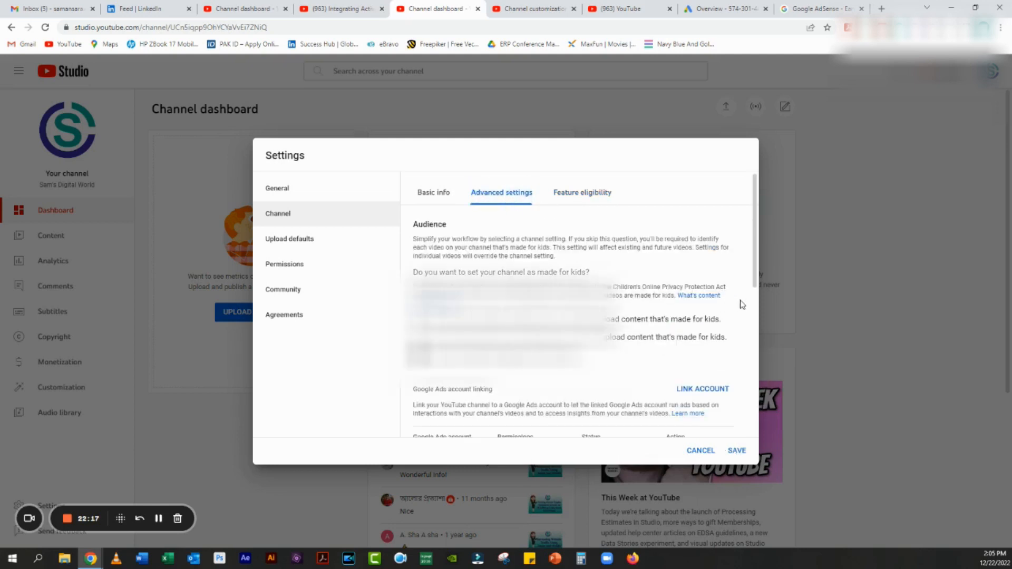
pyautogui.scroll(-3, 741, 311)
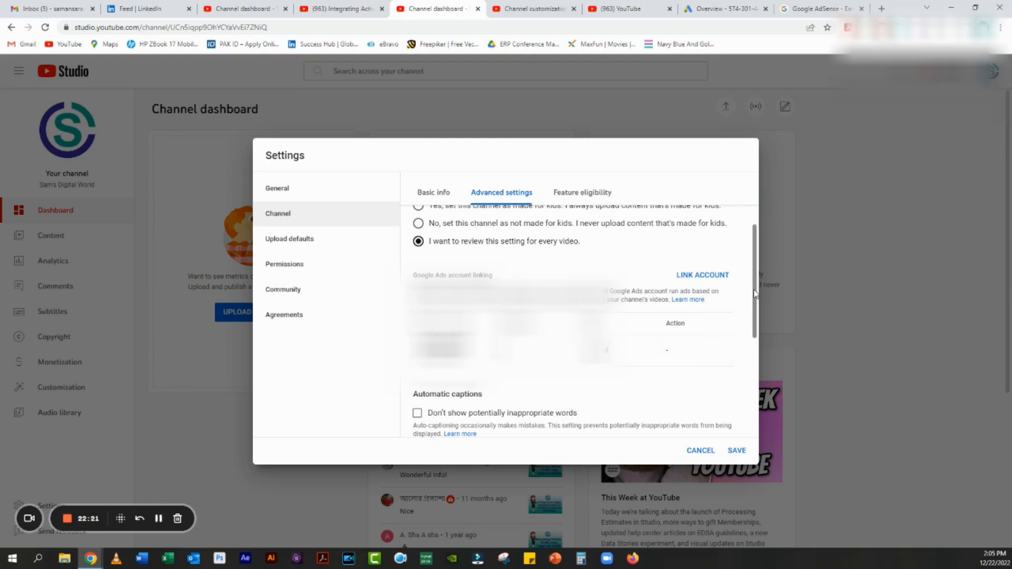
pyautogui.scroll(-1, 754, 294)
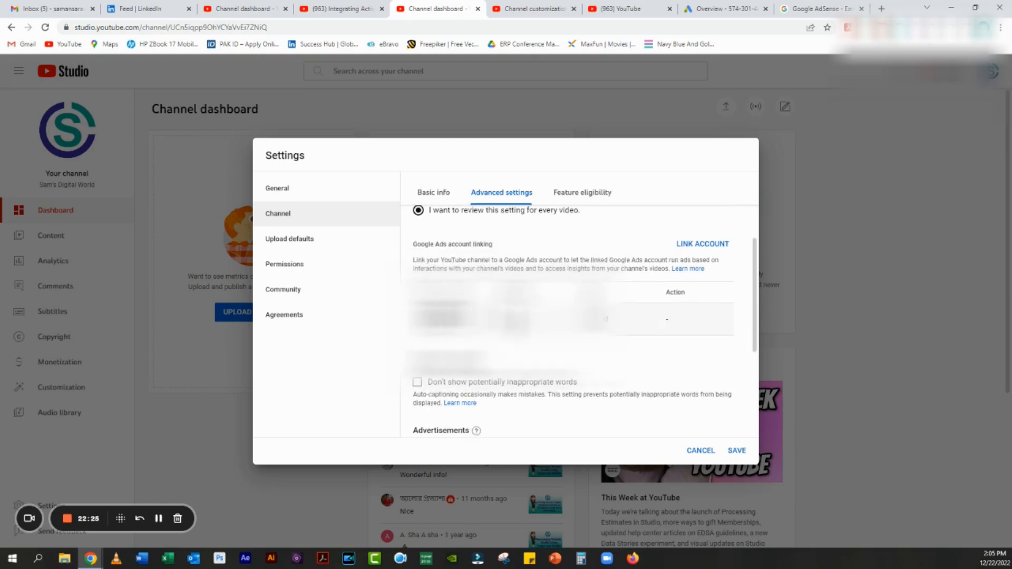
pyautogui.click(736, 450)
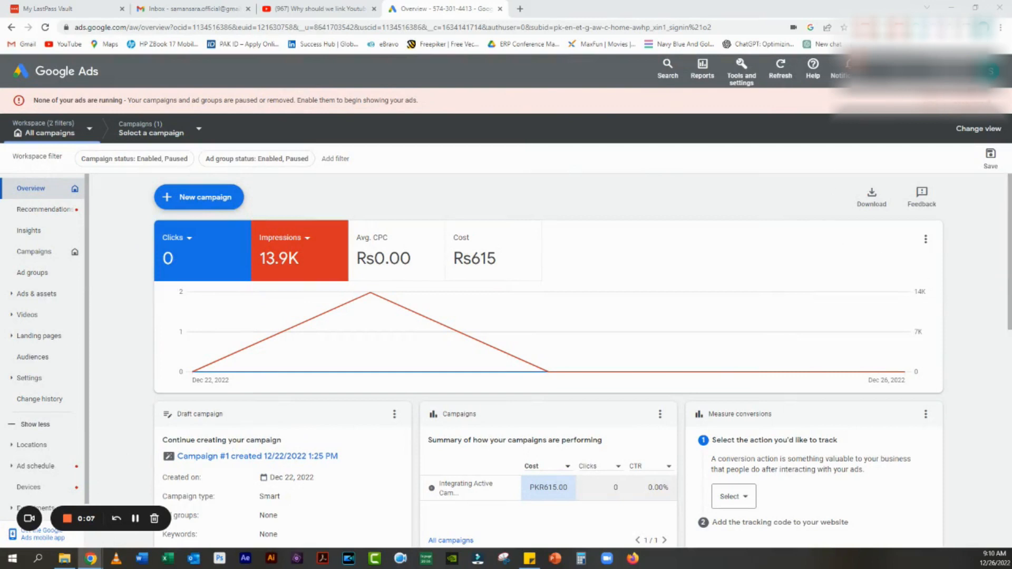
# Switch to Google Ads, find the YouTube link request among the linked accounts, and approve it for Sam's Digital World
pyautogui.click(736, 82)
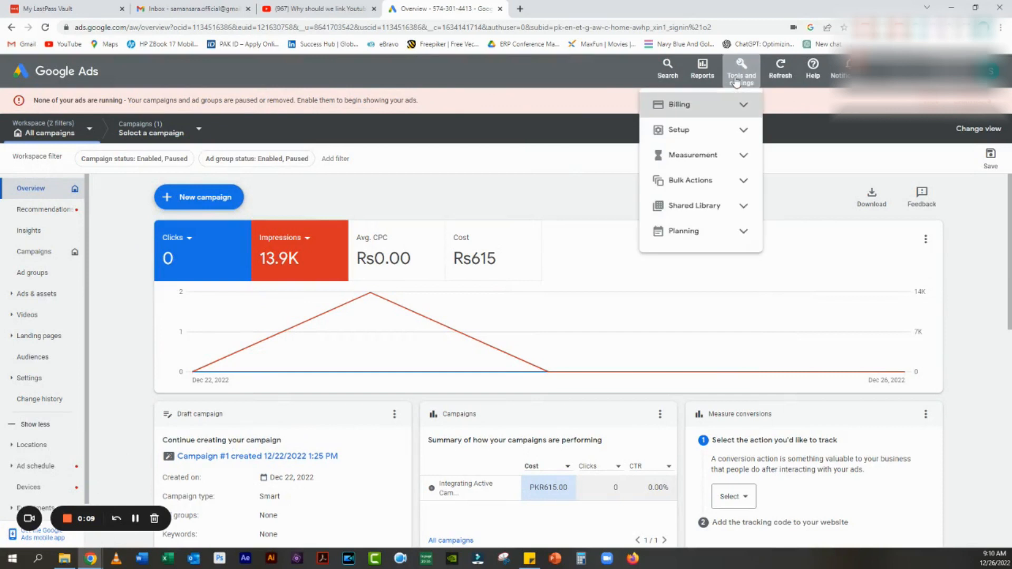
pyautogui.click(748, 134)
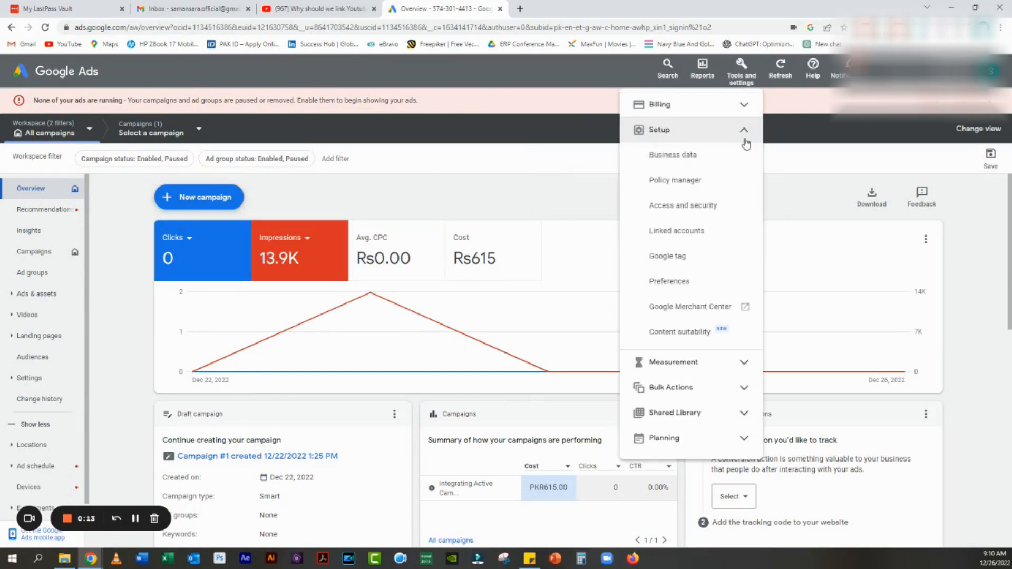
pyautogui.click(679, 232)
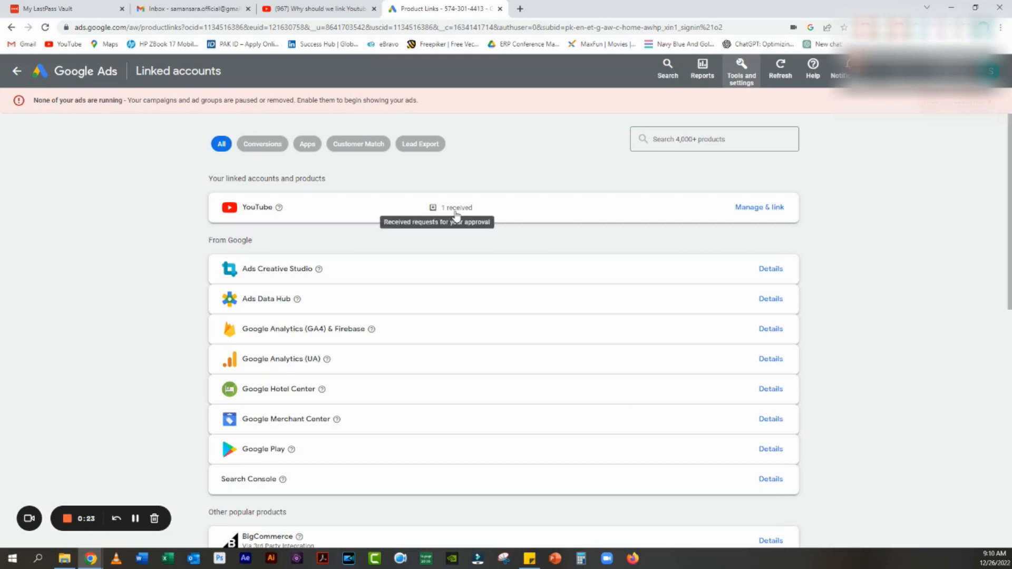
pyautogui.click(752, 209)
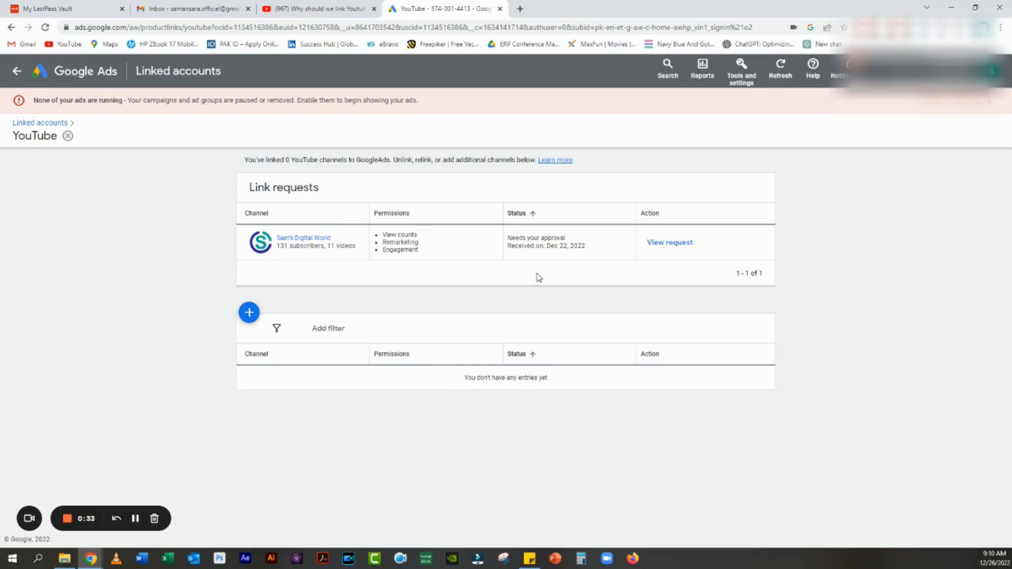
pyautogui.click(682, 246)
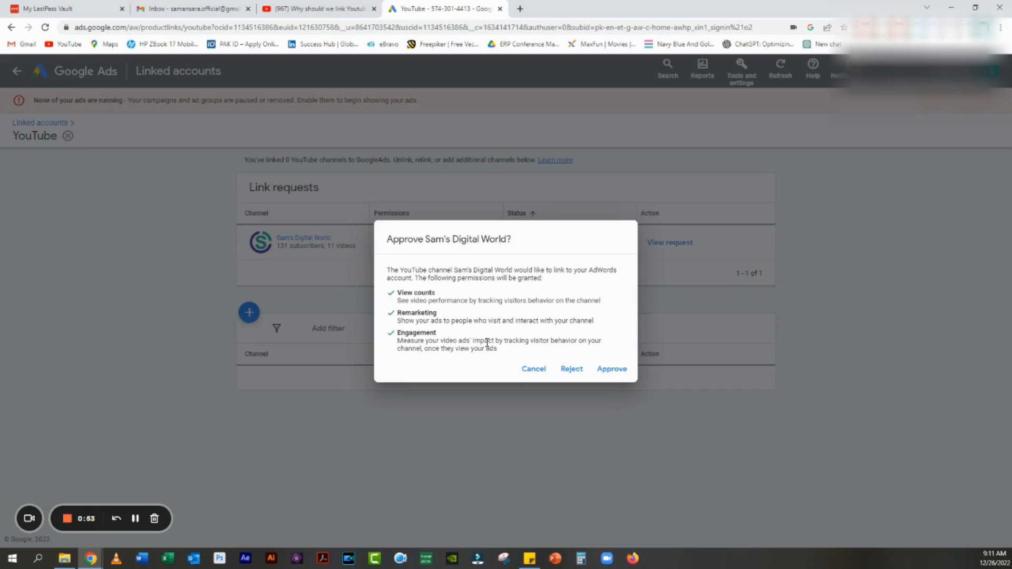
pyautogui.click(611, 369)
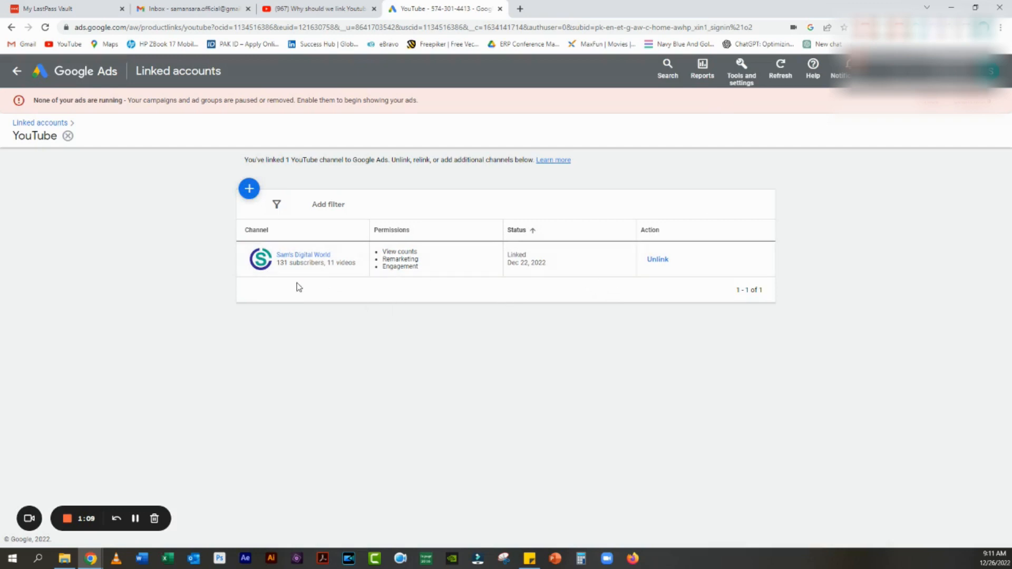
# View the linked Sam's Digital World channel on YouTube and return to the linked accounts in Google Ads
pyautogui.click(304, 255)
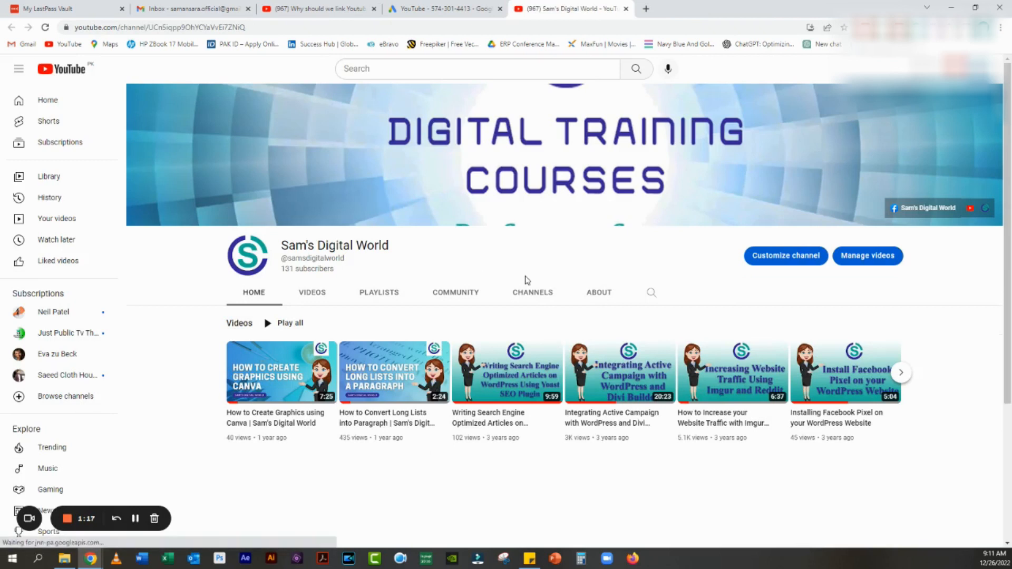
pyautogui.click(413, 8)
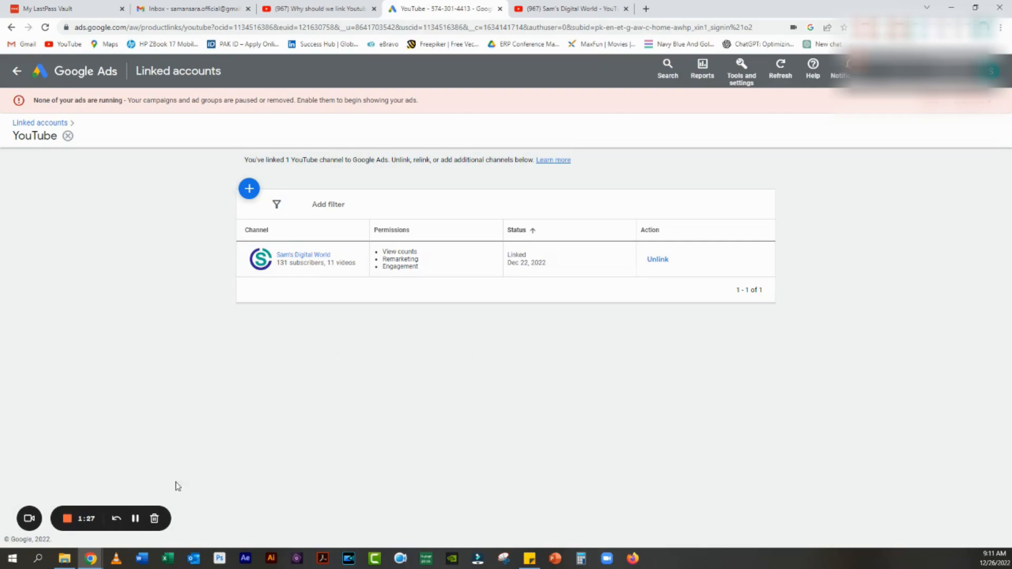
pyautogui.click(135, 518)
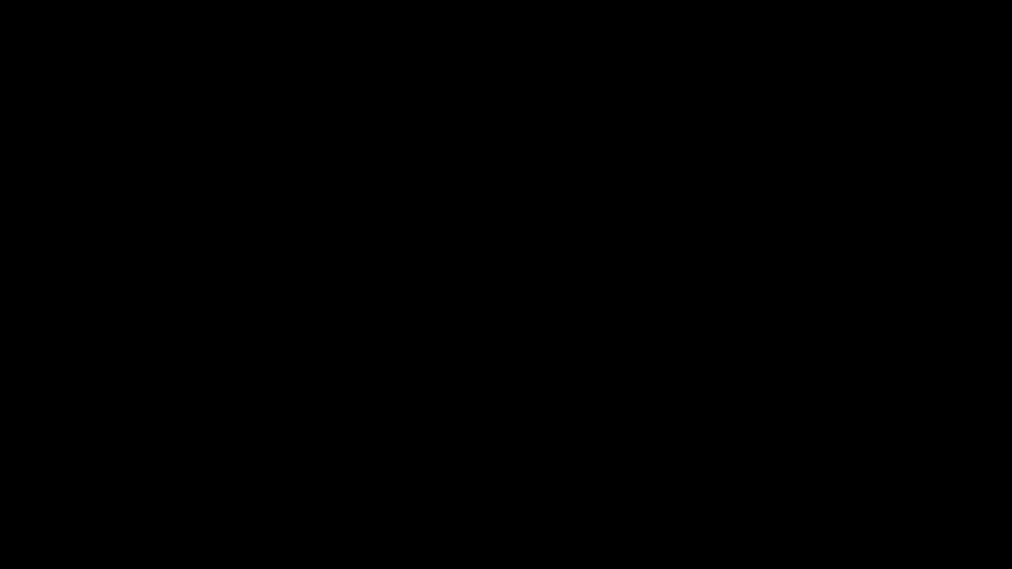